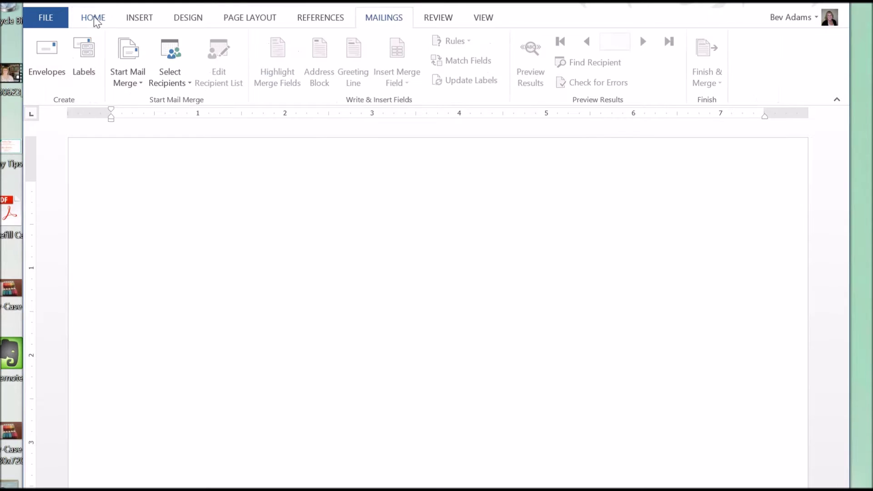
Use the existing Orders workbook from the OneDrive Stampin Up folder as the recipient list, with its 'Current Products$' table
left_click(93, 20)
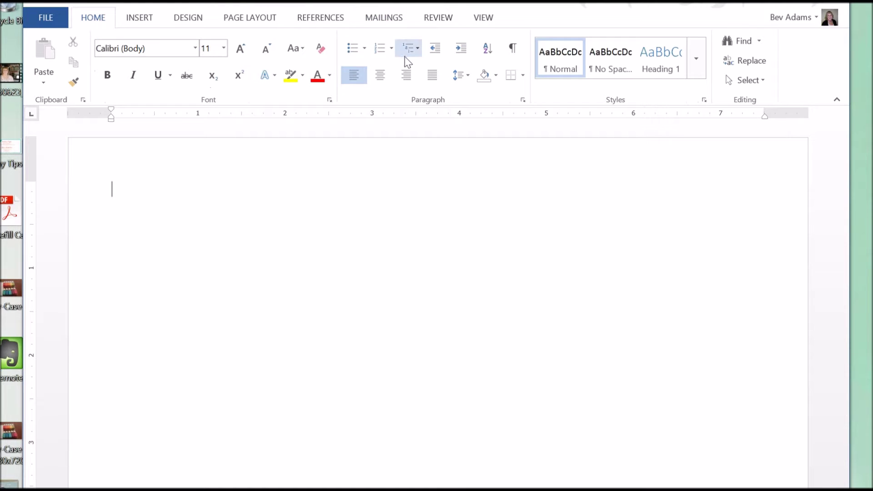
left_click(385, 19)
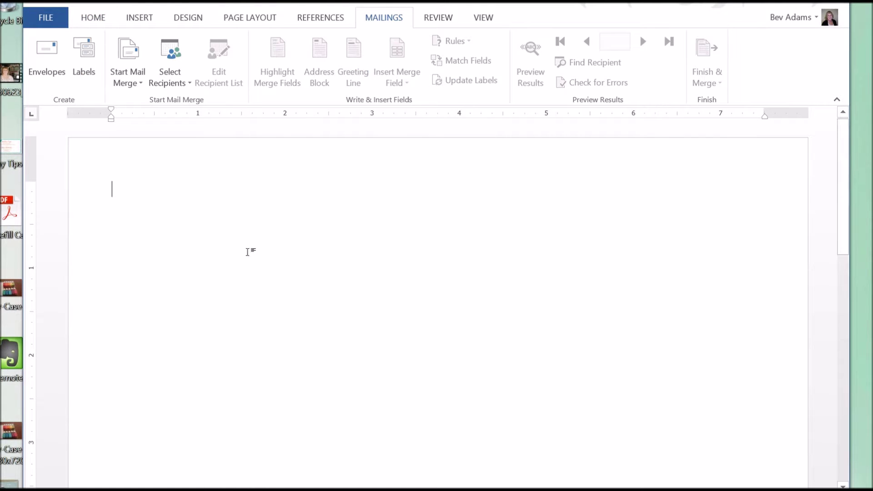
left_click(177, 87)
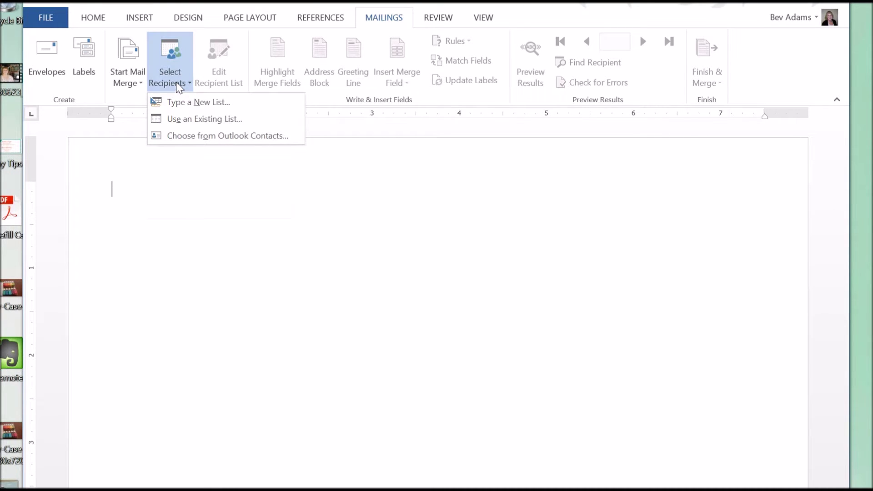
left_click(186, 121)
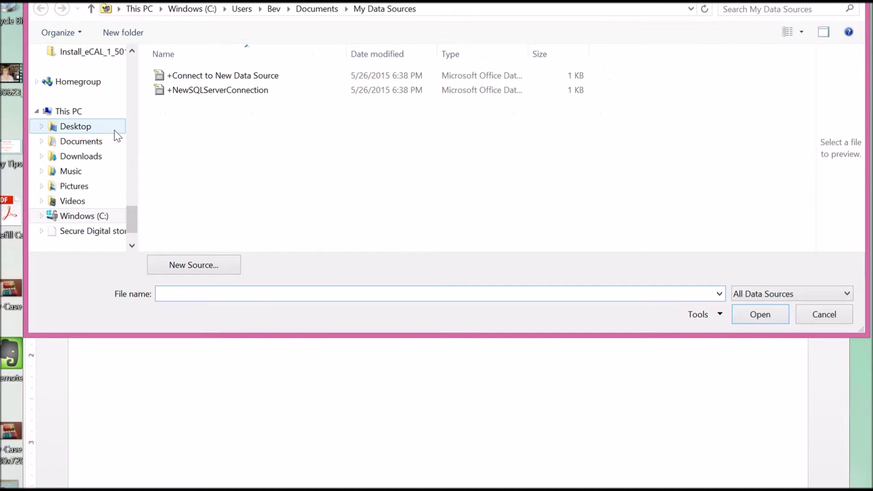
left_click_drag(132, 216, 127, 172)
left_click(96, 141)
scroll(243, 119, "down", 5)
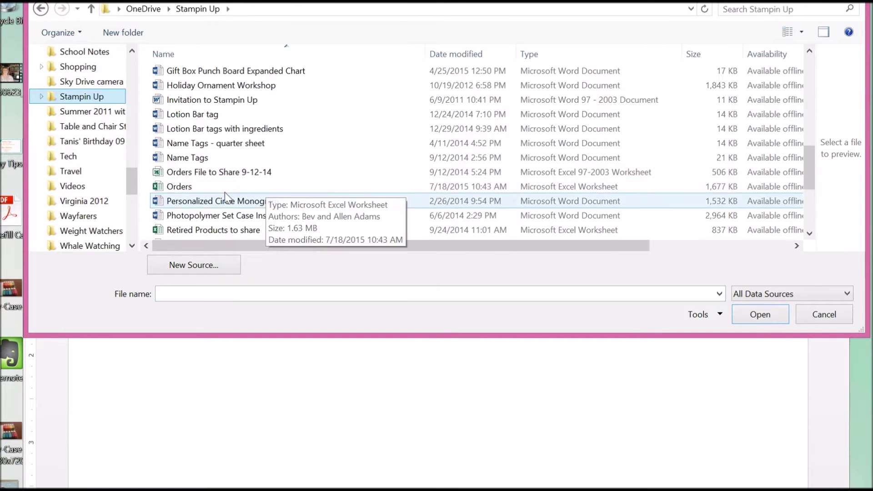
left_click(188, 191)
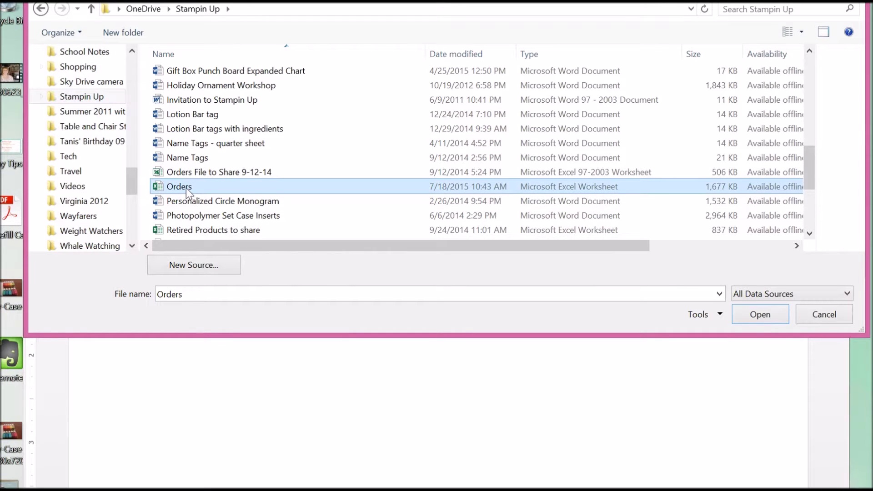
double_click(186, 187)
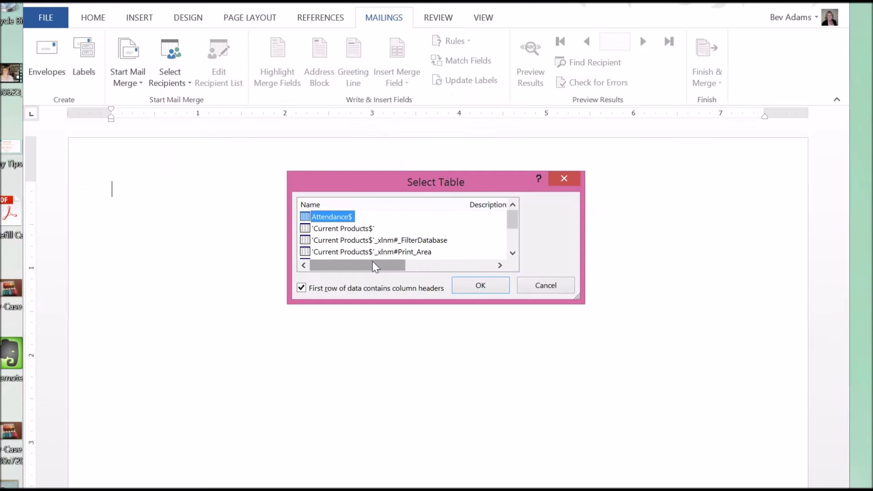
left_click(337, 229)
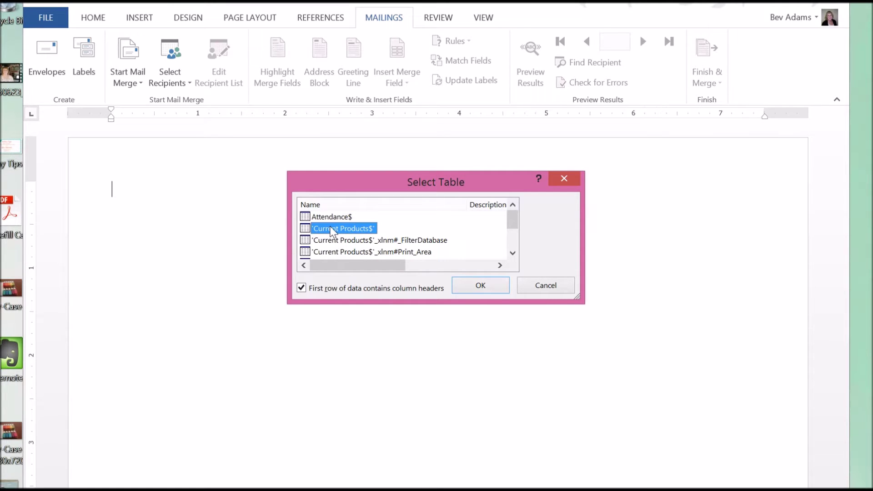
left_click(480, 286)
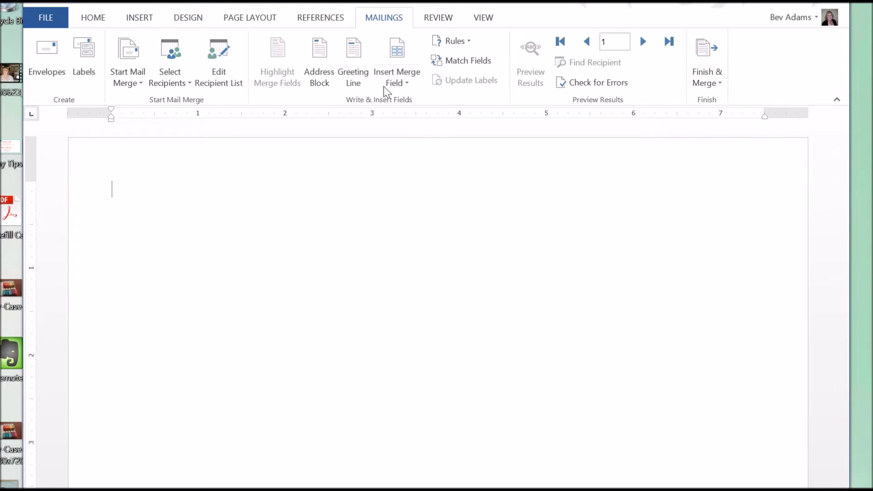
Insert the merge fields Product, Item #, Catalog and Page, leaving a space after the Product field
left_click(405, 85)
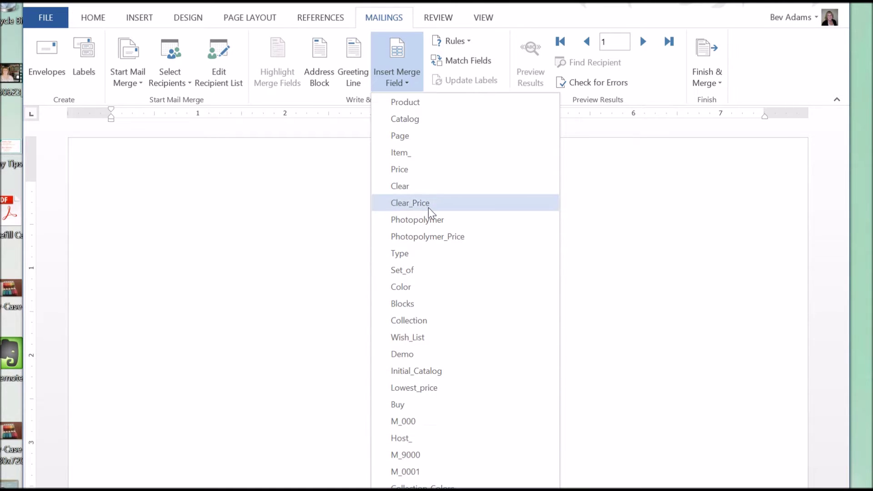
left_click(419, 100)
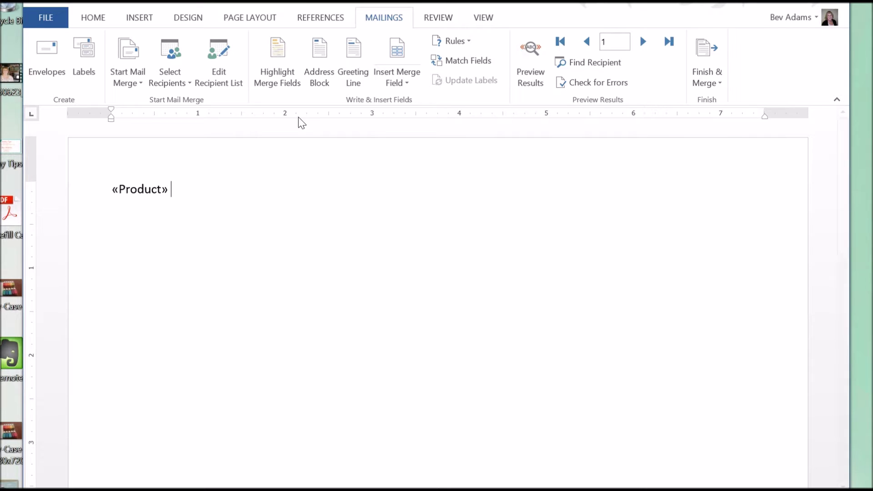
left_click(395, 54)
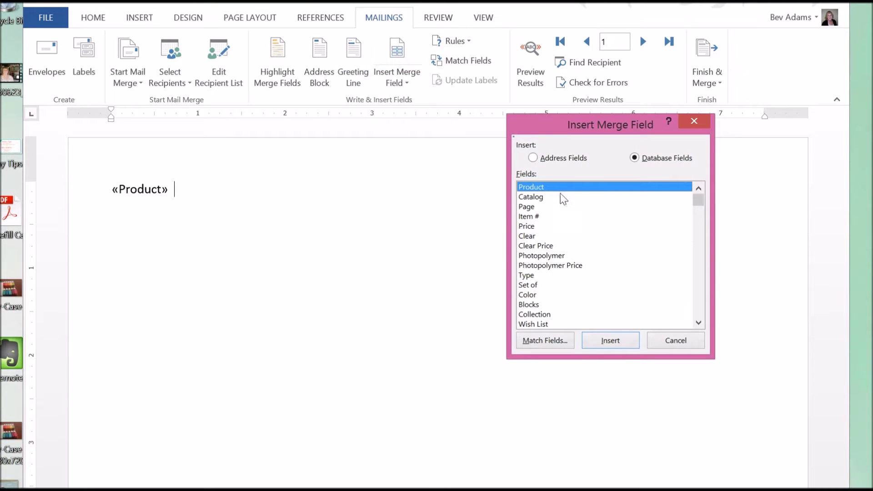
double_click(540, 217)
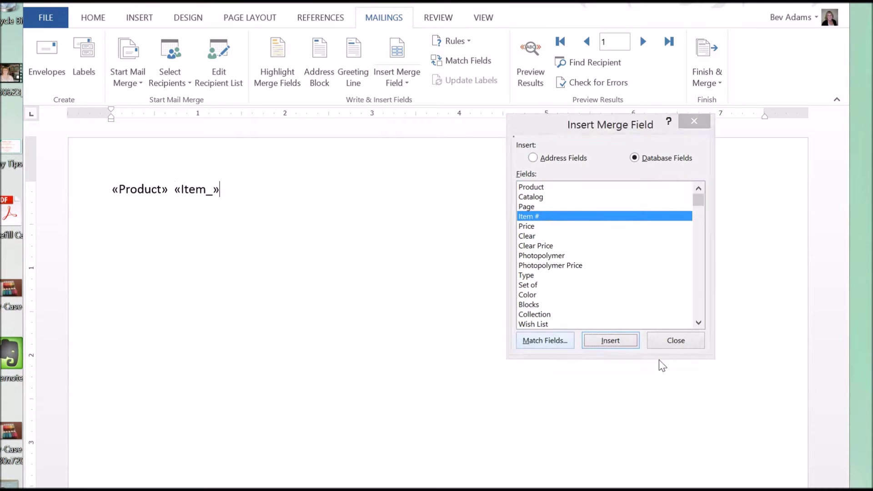
left_click(543, 199)
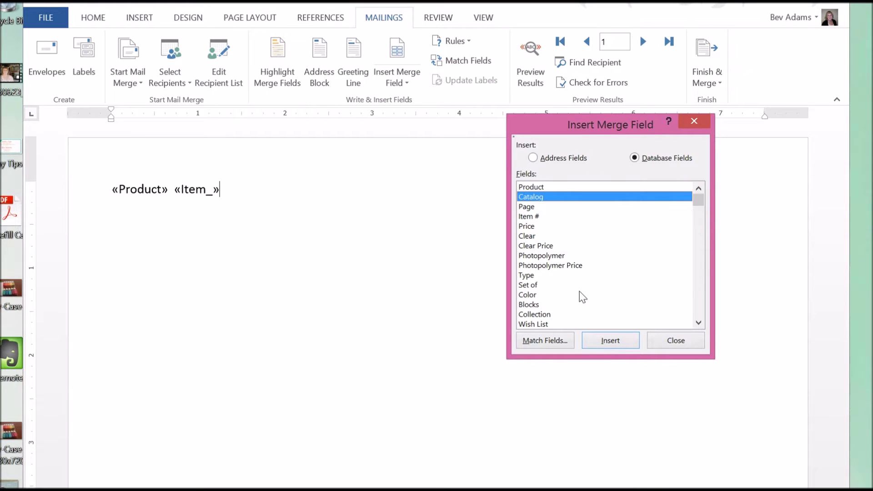
left_click(612, 343)
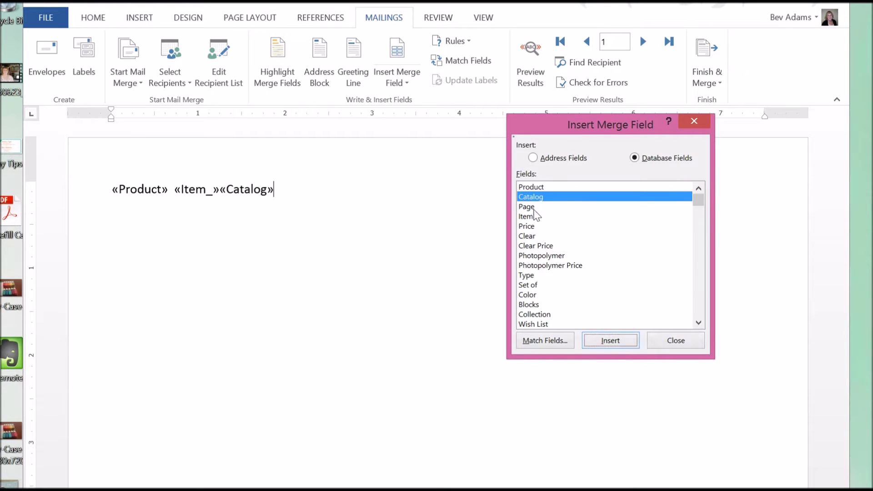
left_click(535, 208)
left_click(605, 341)
Append the merge fields Clear, Clear Price, Photopolymer and Photopolymer Price after the Page field
scroll(563, 259, "down", 1)
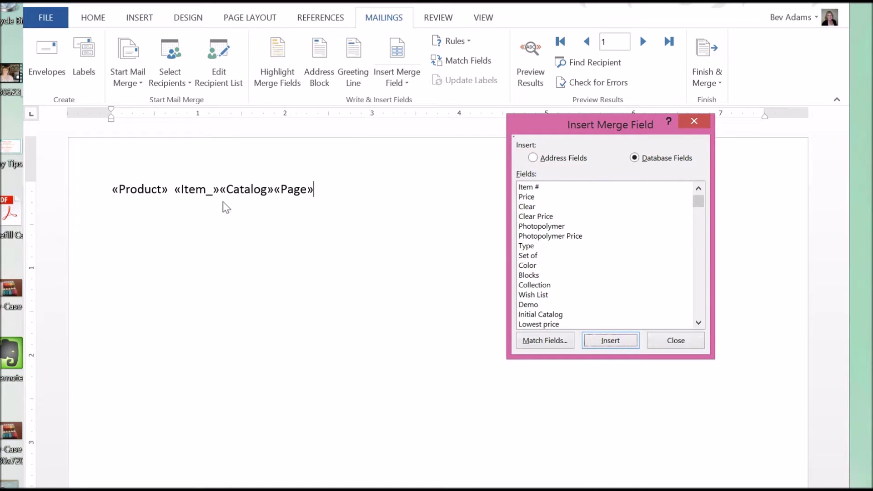
left_click(530, 210)
left_click(609, 342)
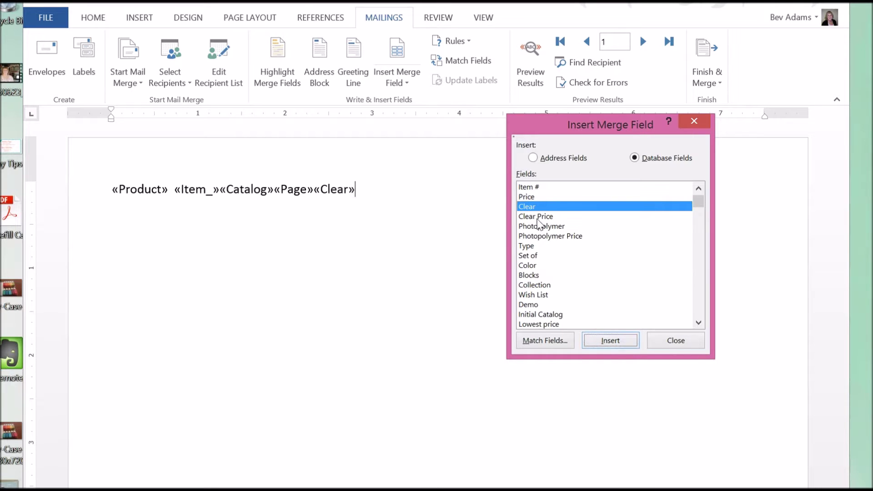
left_click(537, 217)
left_click(601, 342)
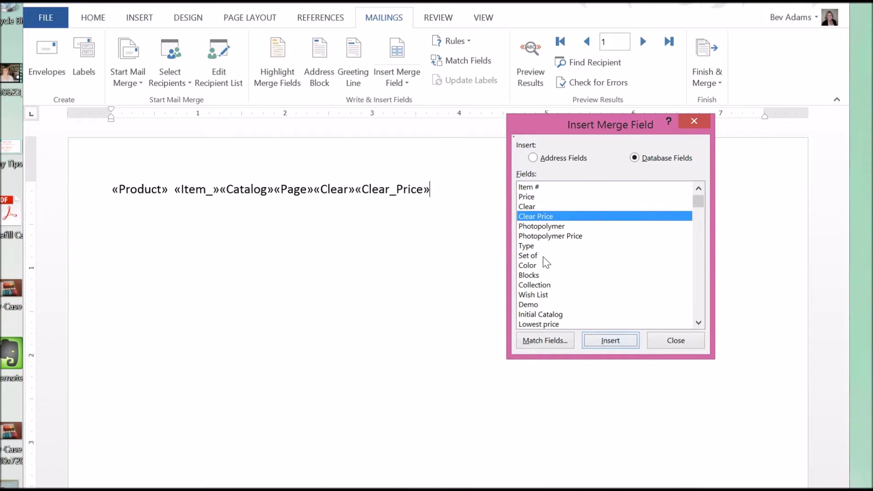
left_click(541, 227)
left_click(591, 341)
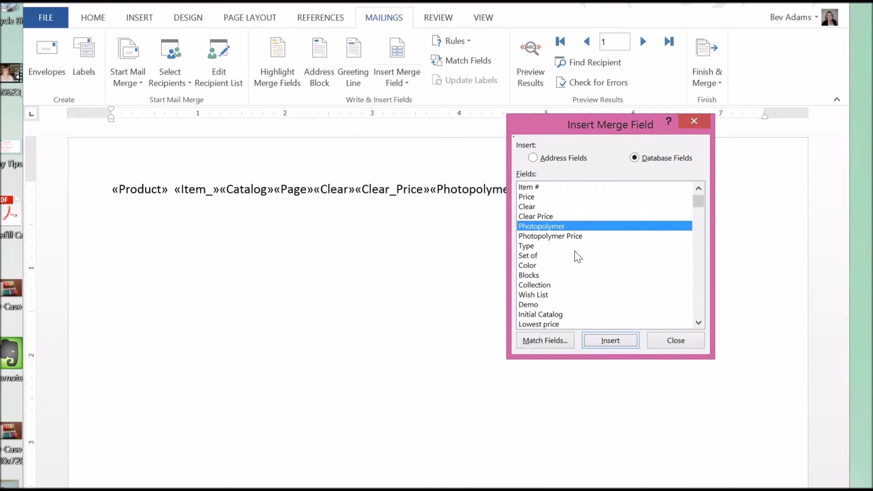
left_click(564, 236)
left_click(607, 345)
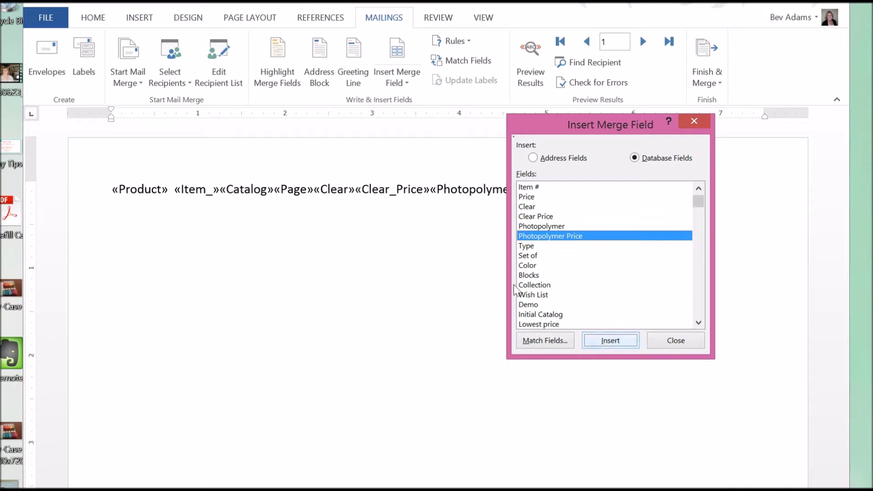
Append the merge fields Set of, Blocks, Color and Collection, in that order
left_click(534, 256)
left_click(612, 343)
left_click(530, 275)
left_click(612, 344)
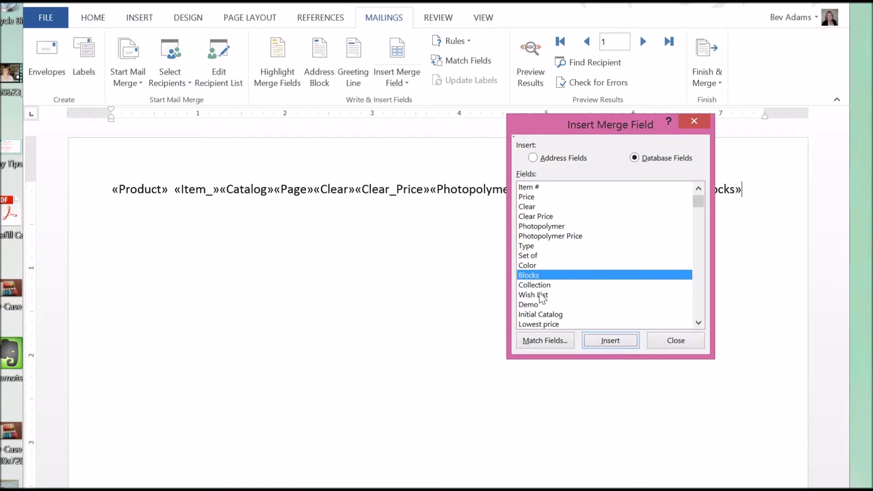
left_click(532, 266)
left_click(610, 343)
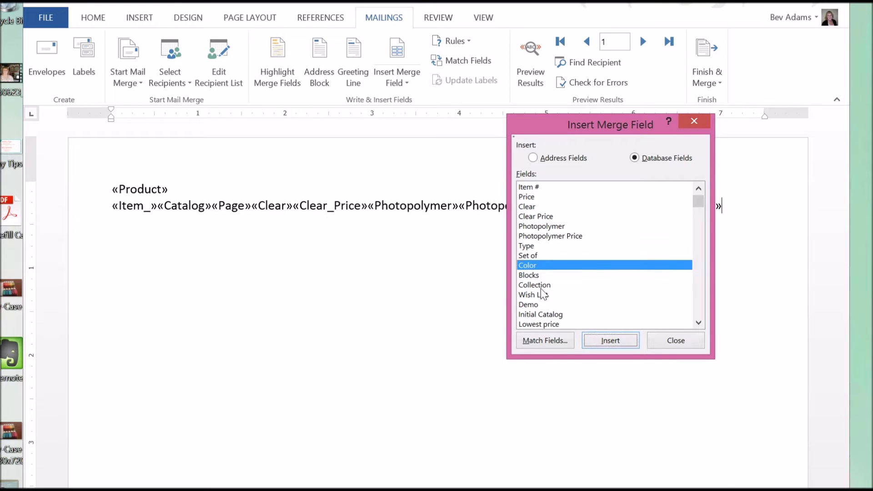
left_click(542, 286)
left_click(603, 343)
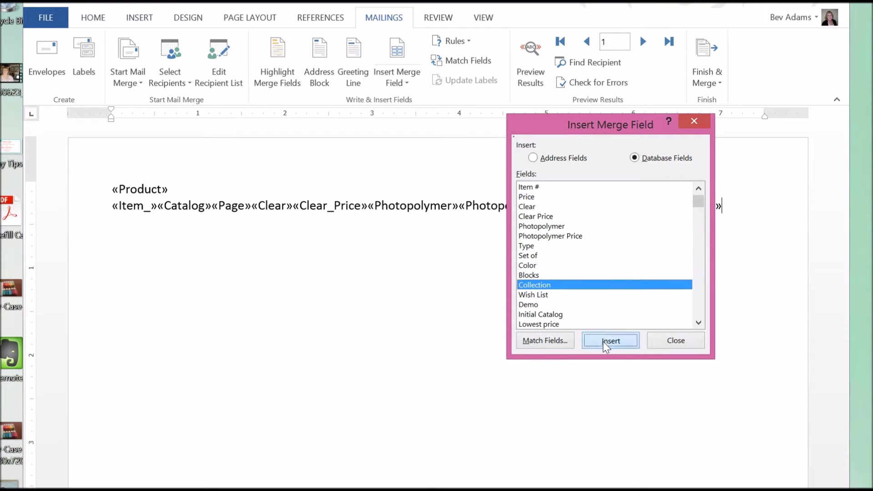
Append the Stamp Coordination merge field after Collection and finish inserting fields
scroll(559, 300, "down", 1)
left_click(560, 305)
scroll(560, 307, "down", 3)
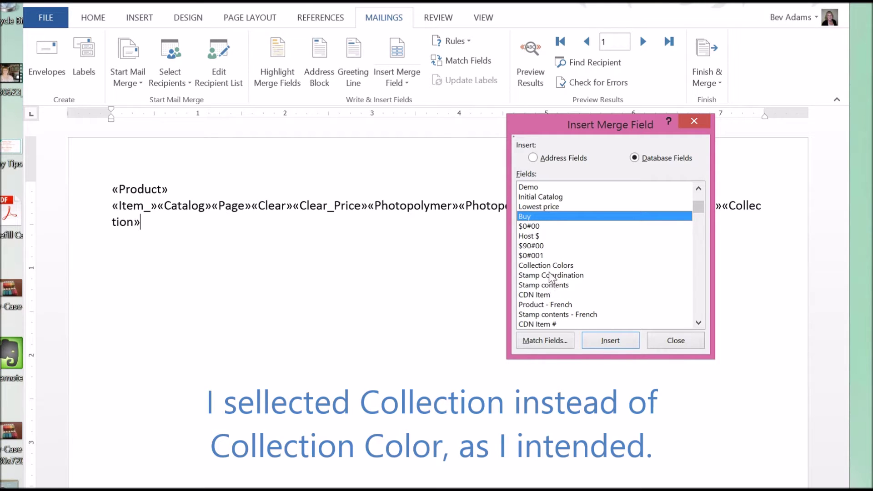
left_click(550, 275)
left_click(605, 342)
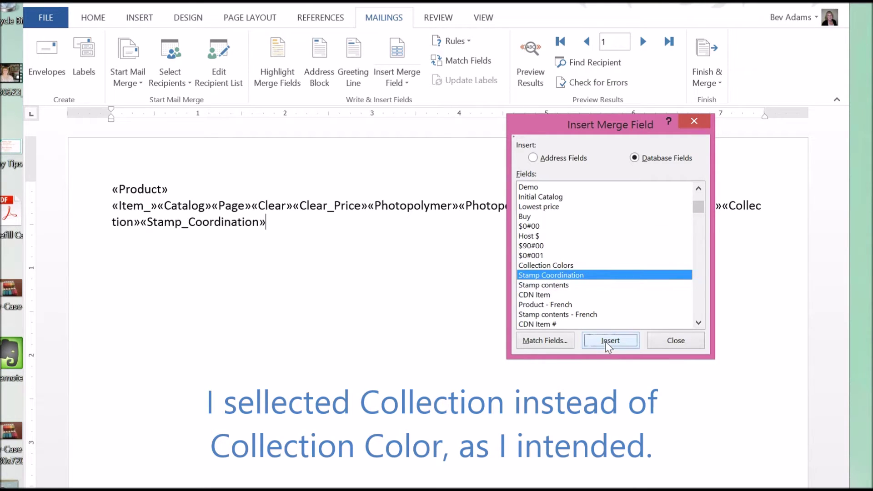
left_click(673, 338)
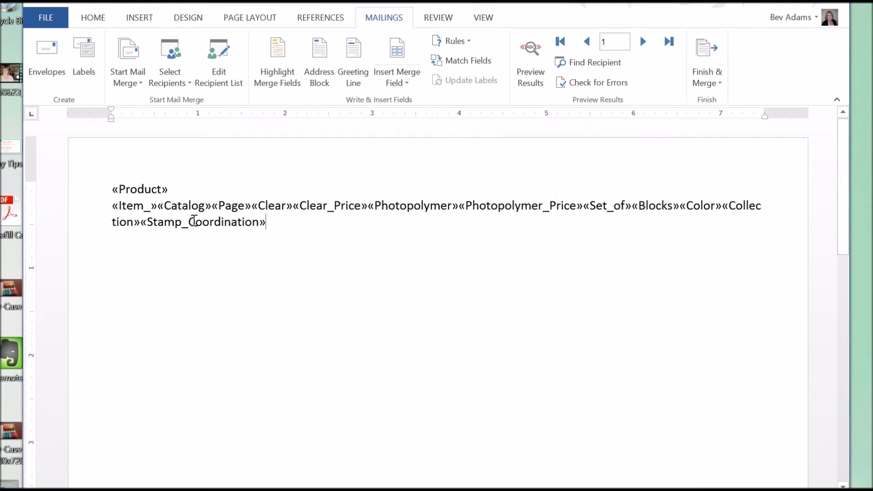
Start a new line at the Catalog field and separate Catalog, Page, Clear, Clear_Price and Photopolymer with spaces
left_click(158, 210)
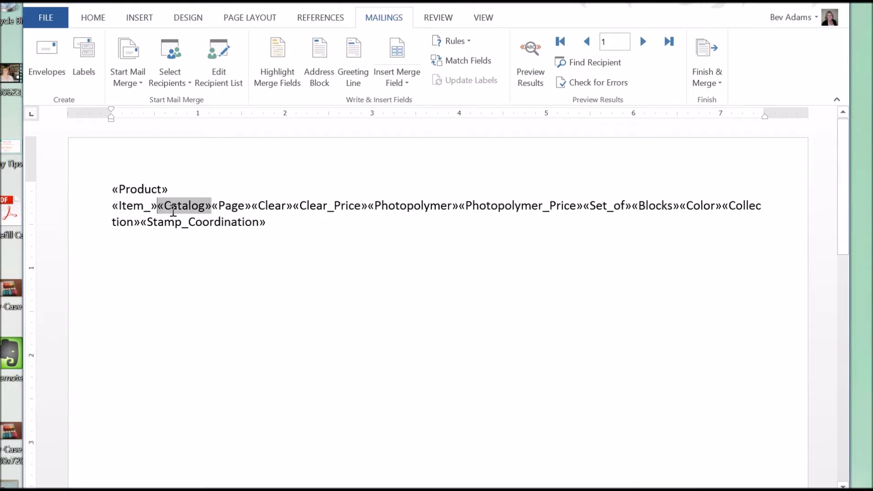
key("Return")
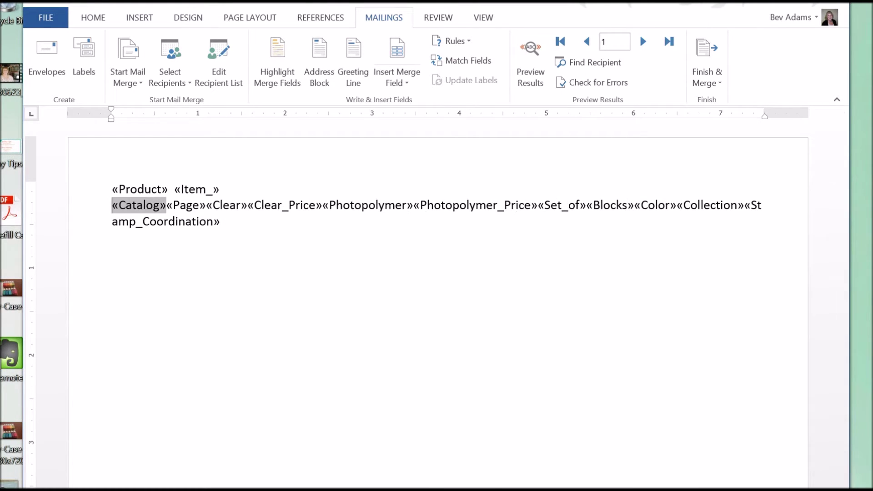
left_click(167, 207)
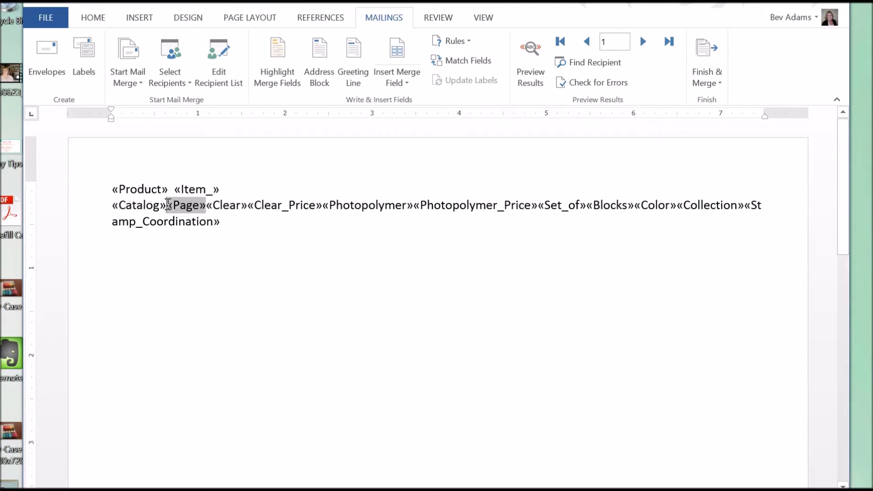
key("Return")
left_click(157, 226)
key("Return")
left_click(156, 221)
left_click(191, 222)
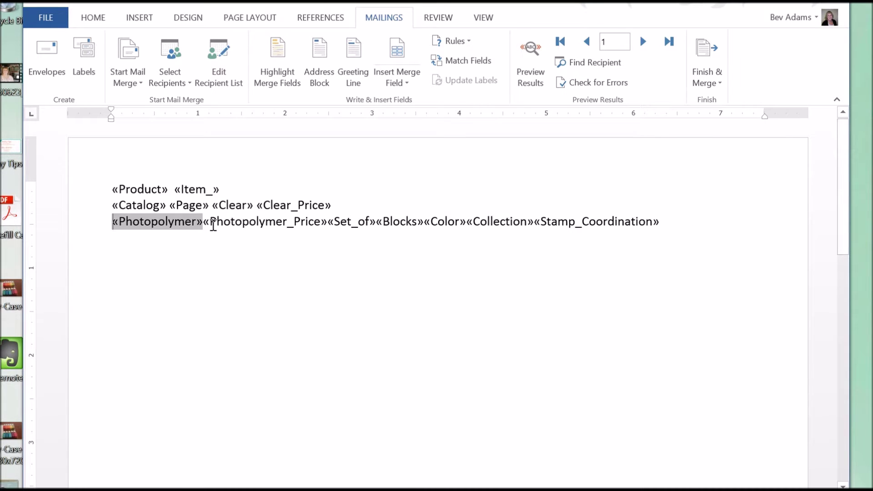
Insert a space before each of the Photopolymer_Price, Set_of, Blocks, Color, Collection and Stamp_Coordination fields
left_click(205, 223)
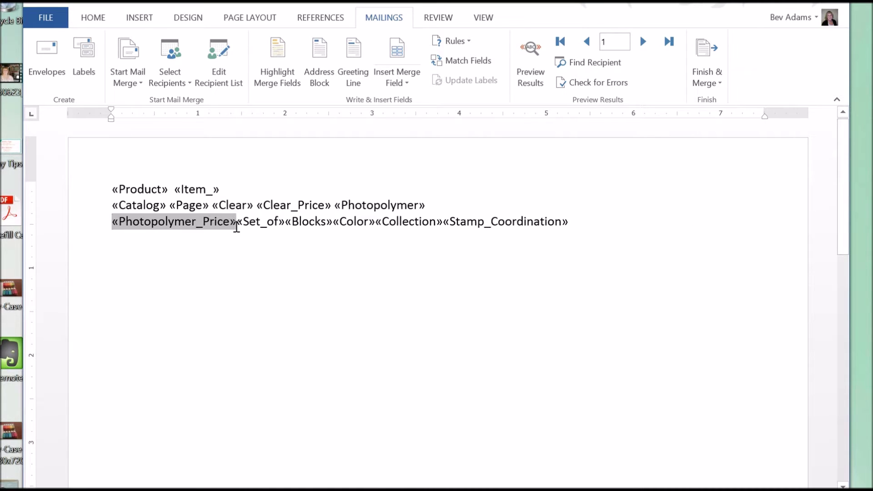
left_click(237, 225)
left_click(167, 228)
left_click(175, 226)
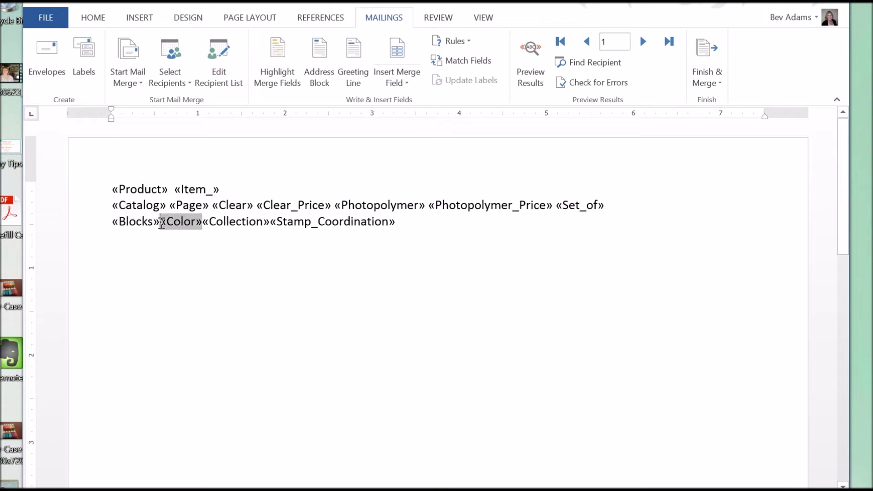
left_click(159, 222)
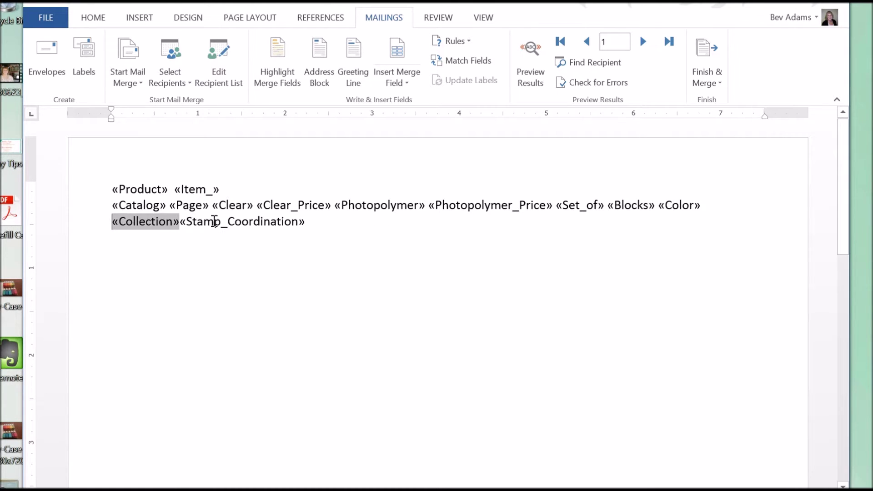
left_click(181, 220)
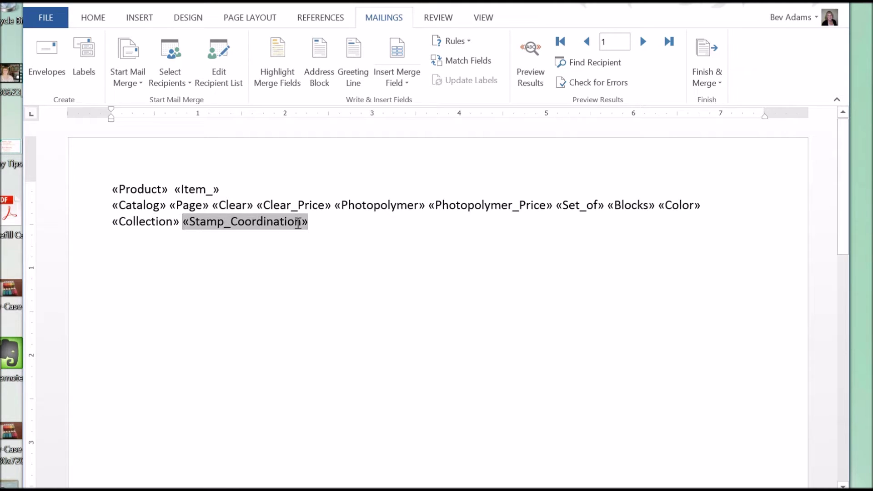
left_click(331, 216)
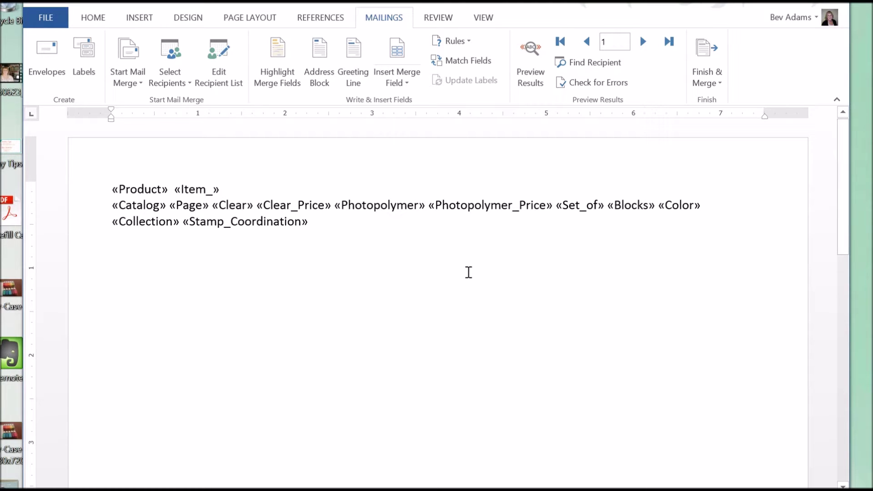
Make the Product merge field bold
left_click(339, 220)
left_click_drag(150, 189, 107, 181)
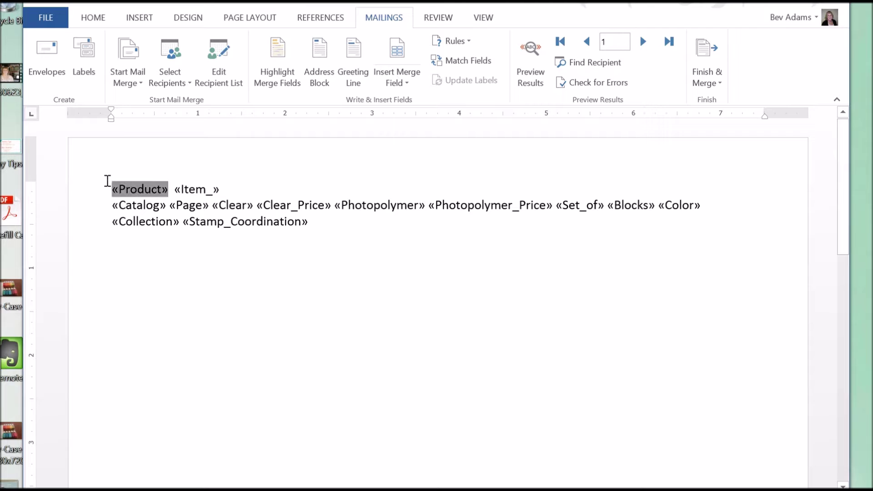
left_click(92, 19)
left_click(108, 76)
left_click(266, 221)
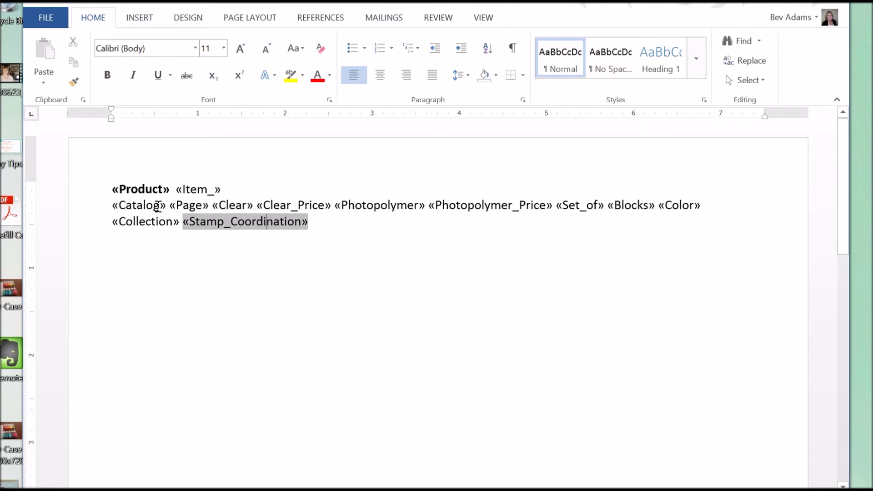
Insert the text "Catalog, page" between the Catalog and Page merge fields
left_click(165, 206)
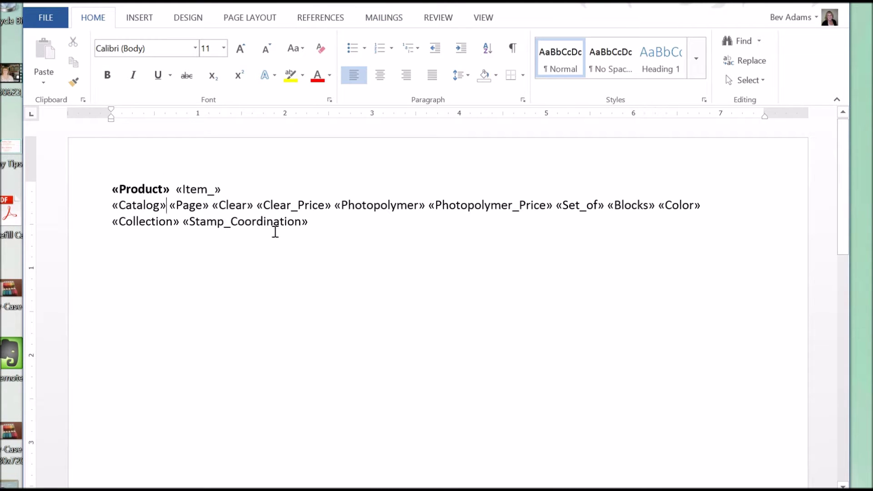
type("Cata")
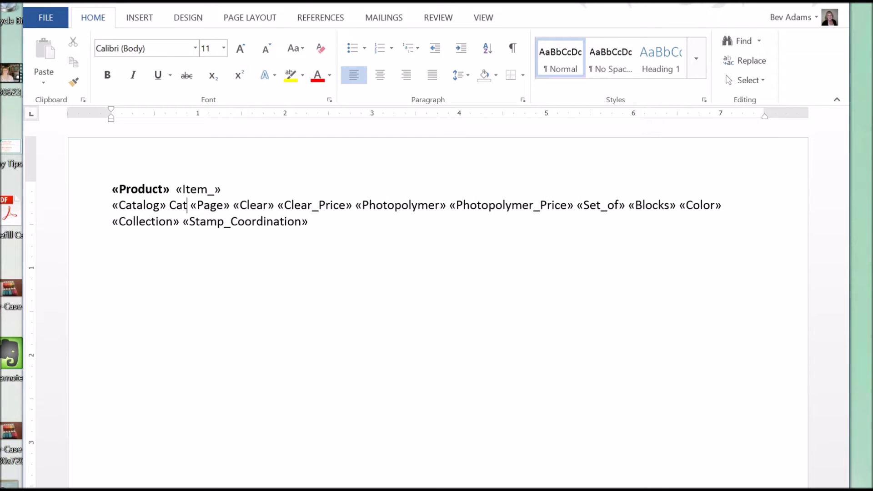
type("log, ")
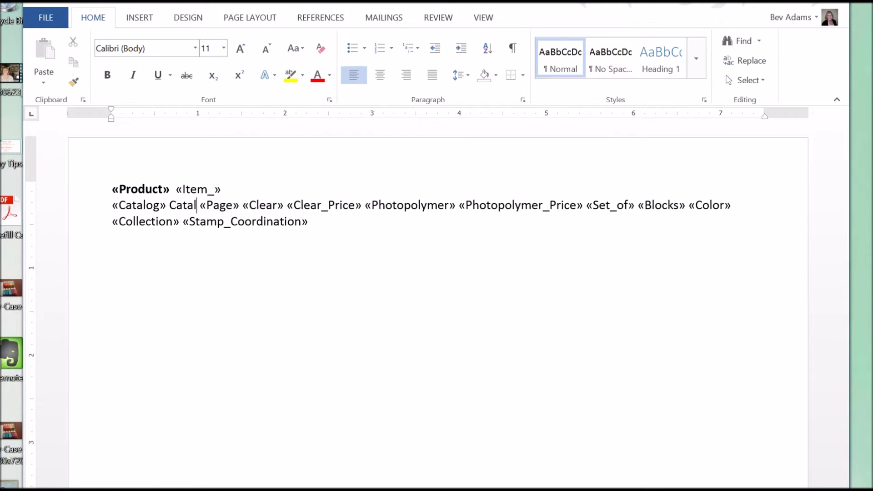
type("pa")
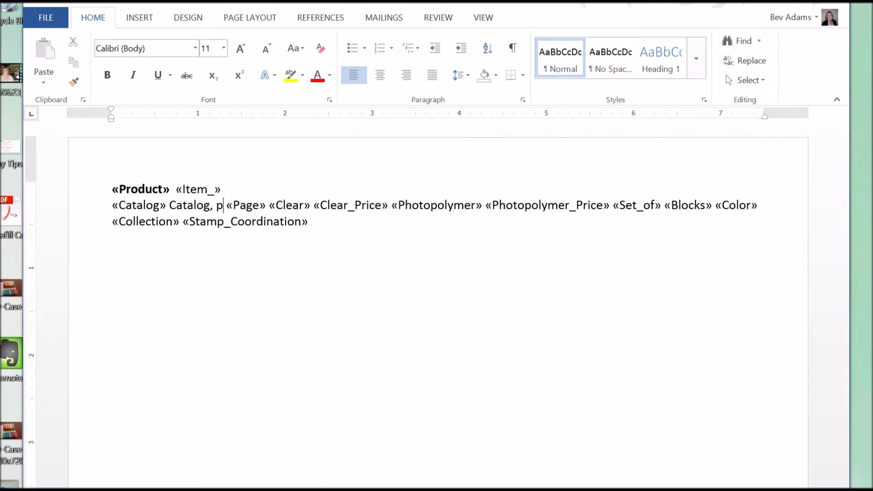
type("ge")
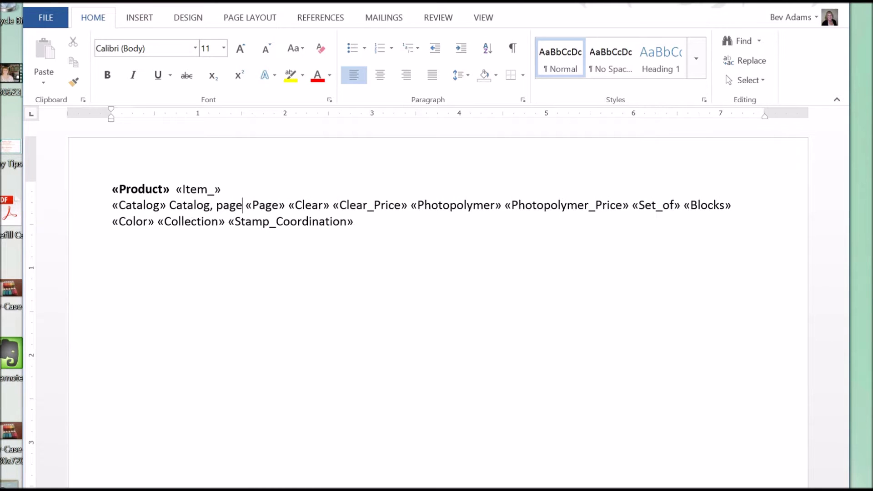
Start a new line at the Clear field and move the Item_ field to its beginning, followed by the Price field
left_click(292, 206)
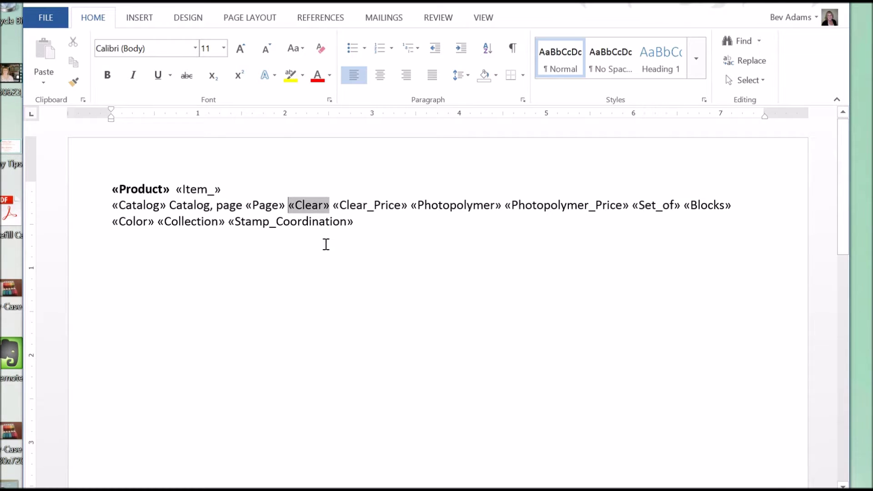
key("Return")
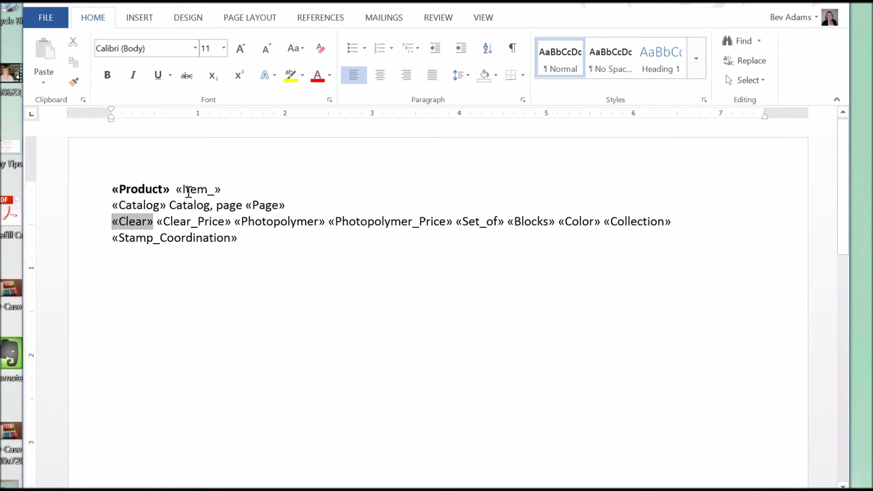
left_click(223, 189)
left_click_drag(223, 189, 111, 221)
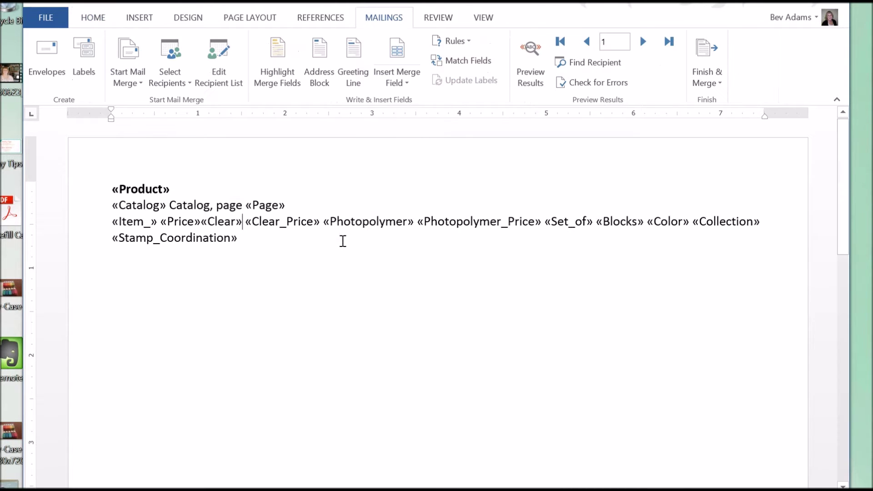
Place the Clear and Clear_Price fields together on their own line below Item_ and Price
key("Return")
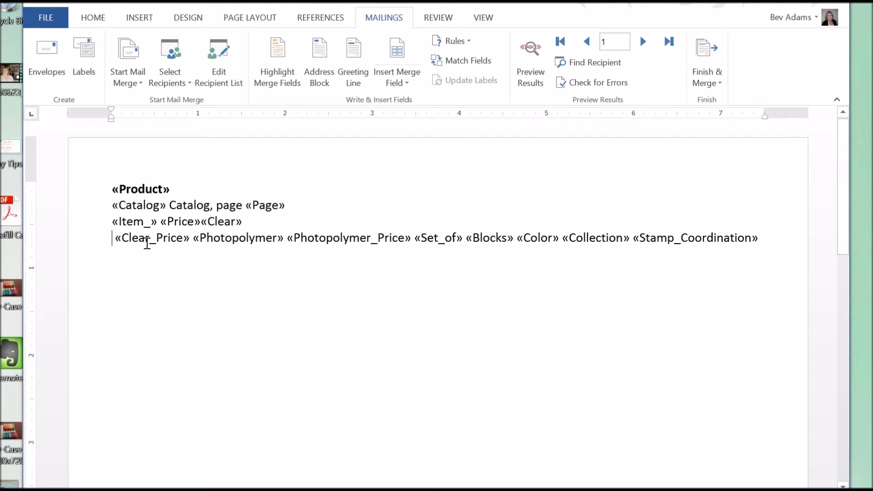
left_click(200, 223)
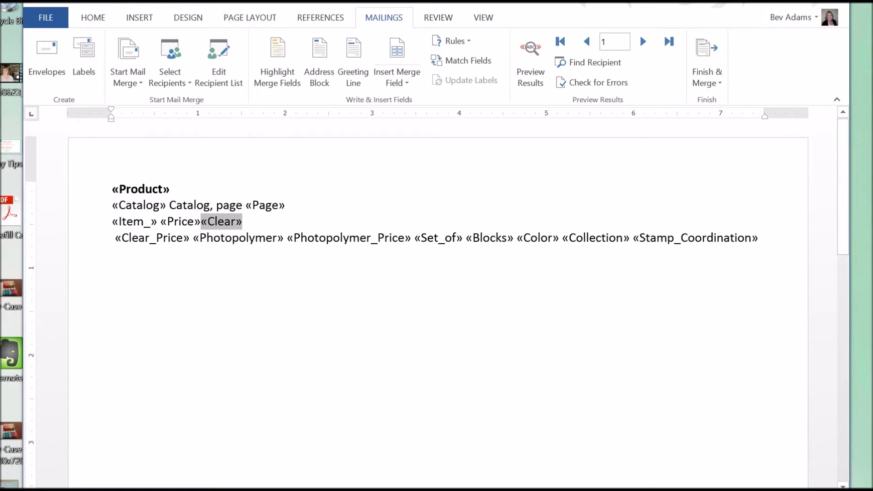
key("Return")
left_click(162, 242)
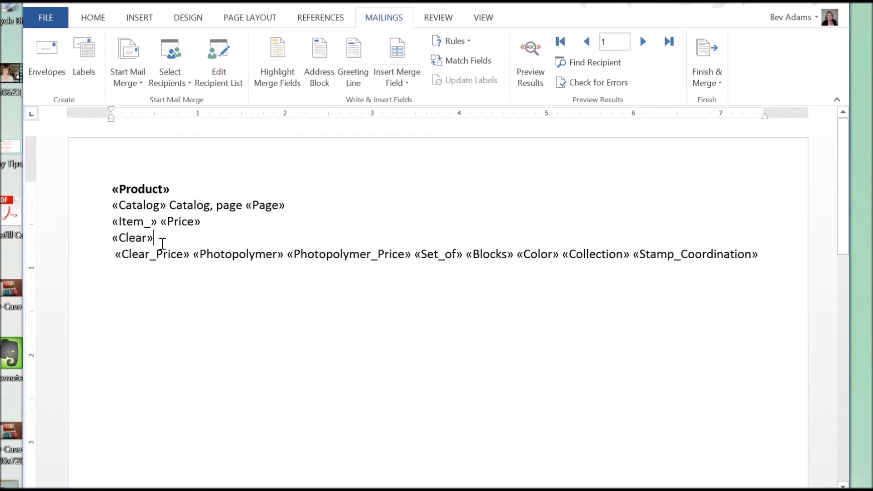
key("Delete")
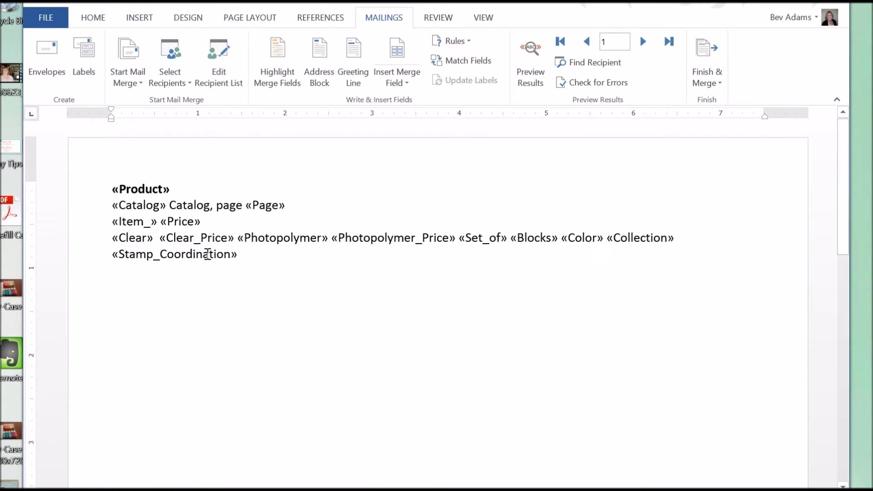
left_click(235, 237)
key("Return")
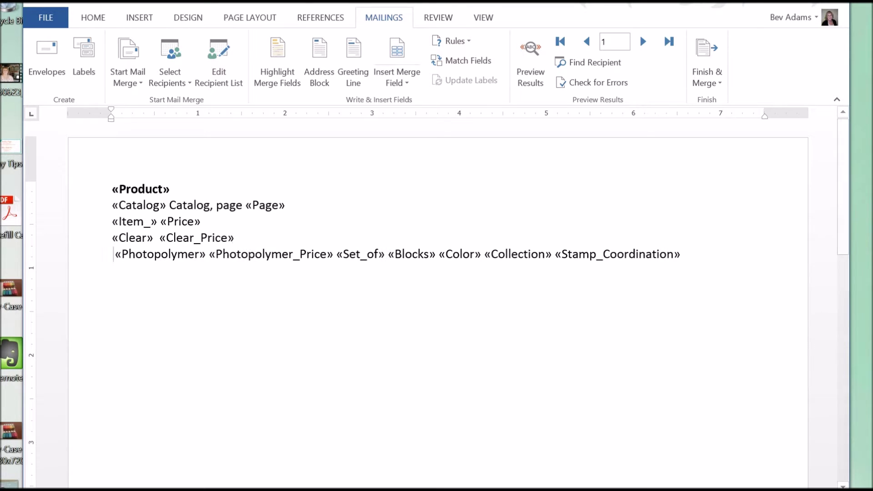
Start new lines at the Set_of, Color and Stamp_Coordination fields
left_click(336, 256)
key("Return")
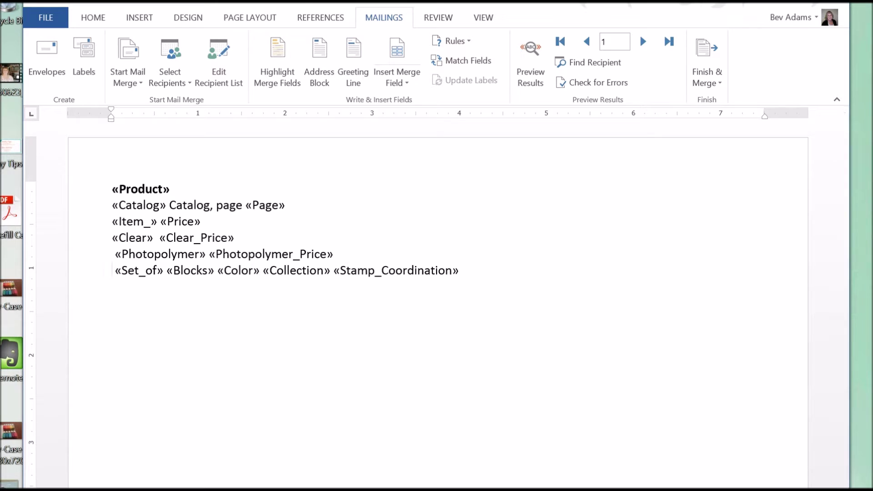
left_click(263, 271)
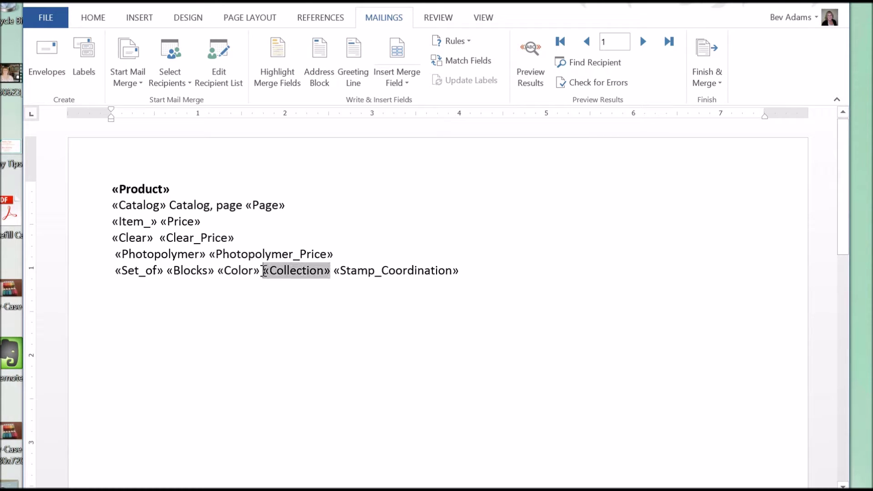
left_click(215, 271)
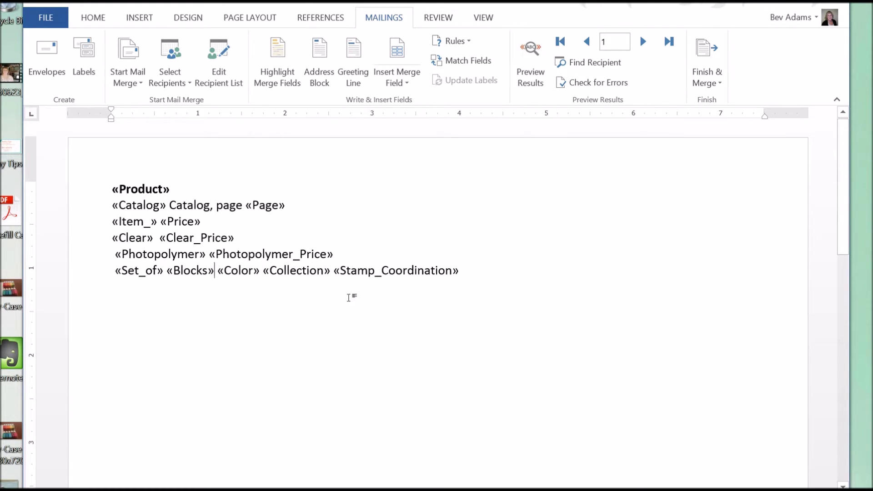
key("Return")
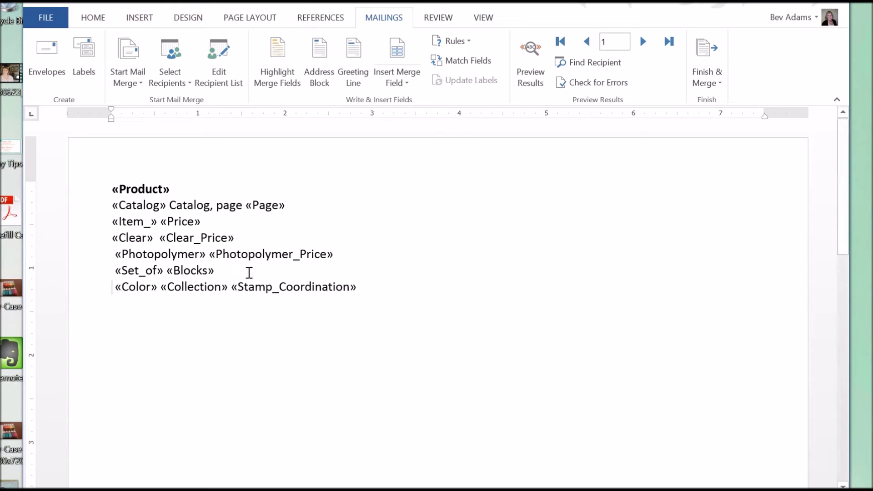
left_click(232, 286)
key("Return")
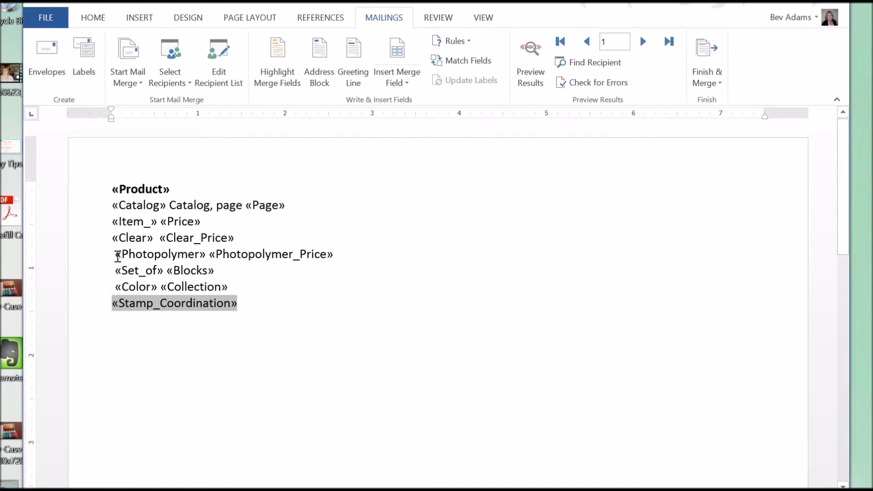
Add the word "Set" before the Set_of field and put the Blocks field on its own line
left_click(114, 270)
type("Set")
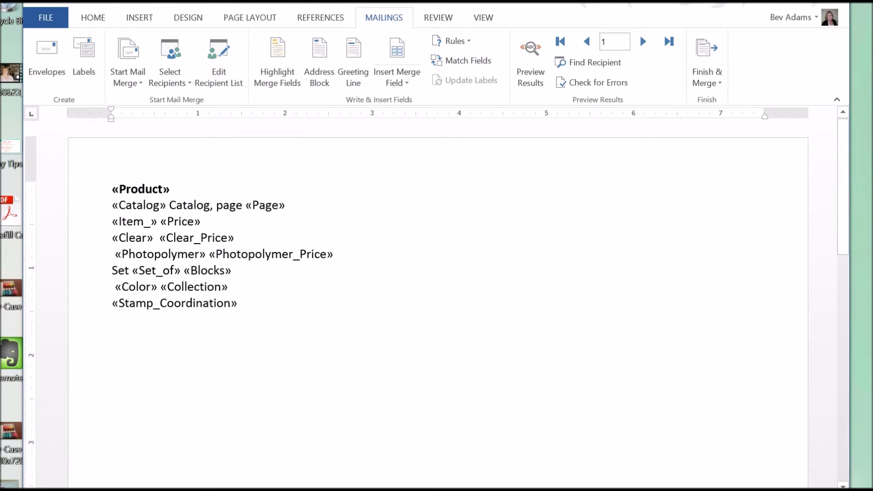
key("Return")
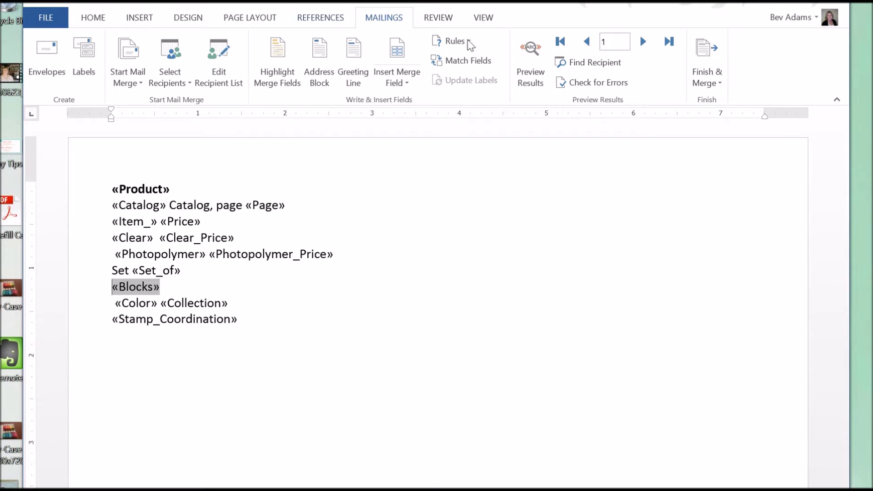
Insert an If...Then...Else rule at the Blocks field with Type equal to Stamps, leaving both result texts empty
left_click(454, 43)
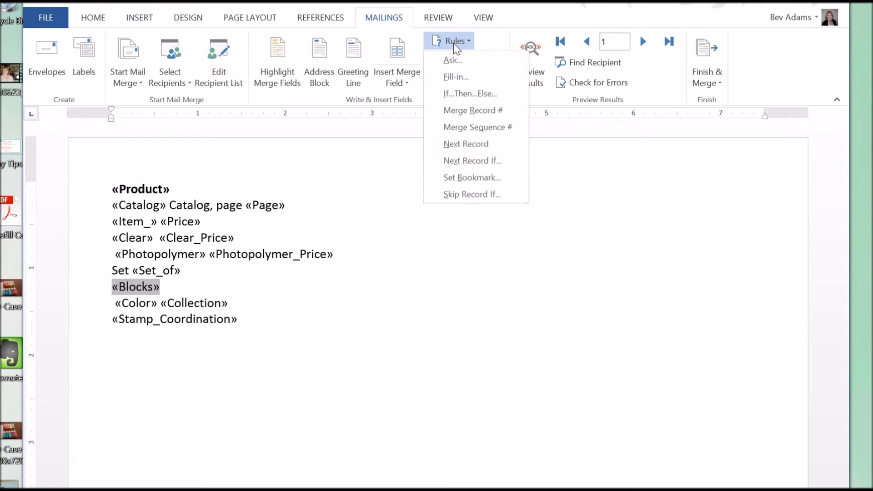
left_click(462, 94)
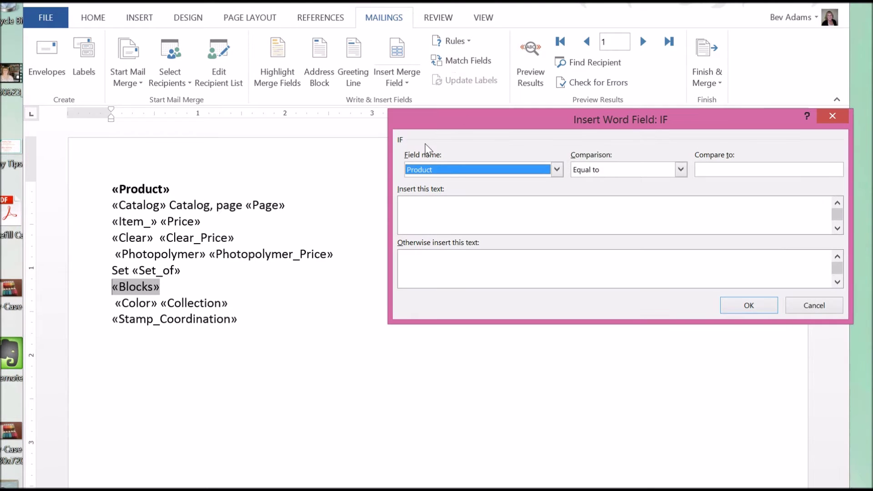
left_click(556, 169)
scroll(511, 197, "down", 1)
scroll(500, 209, "down", 2)
left_click(431, 226)
left_click(702, 169)
type("Stamps")
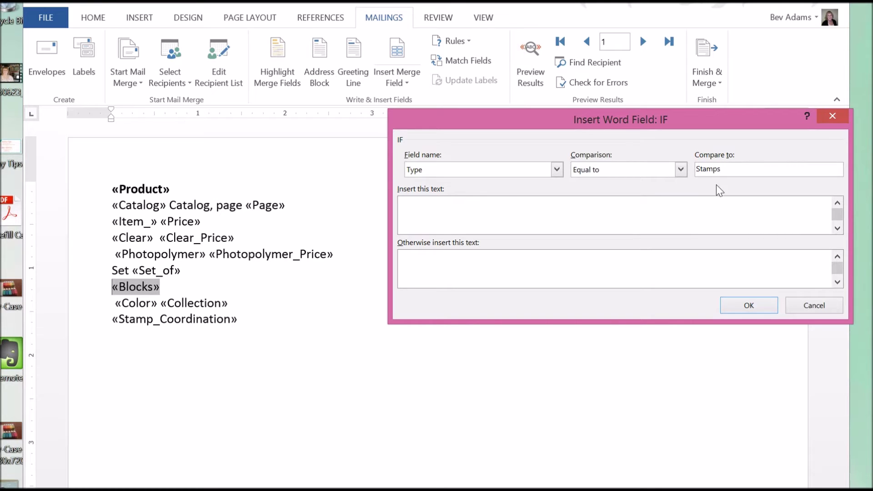
left_click(446, 215)
left_click(748, 306)
Preview the merged data for the first record, then return to the merge field view
left_click(198, 339)
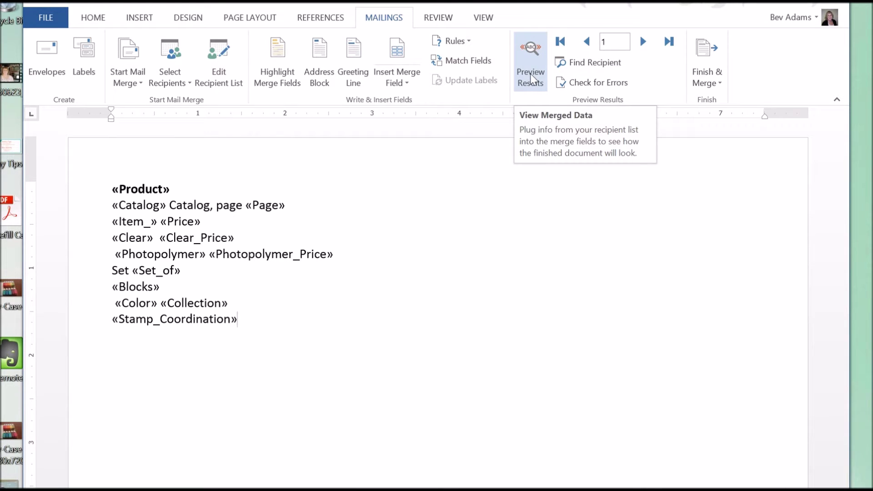
left_click(528, 61)
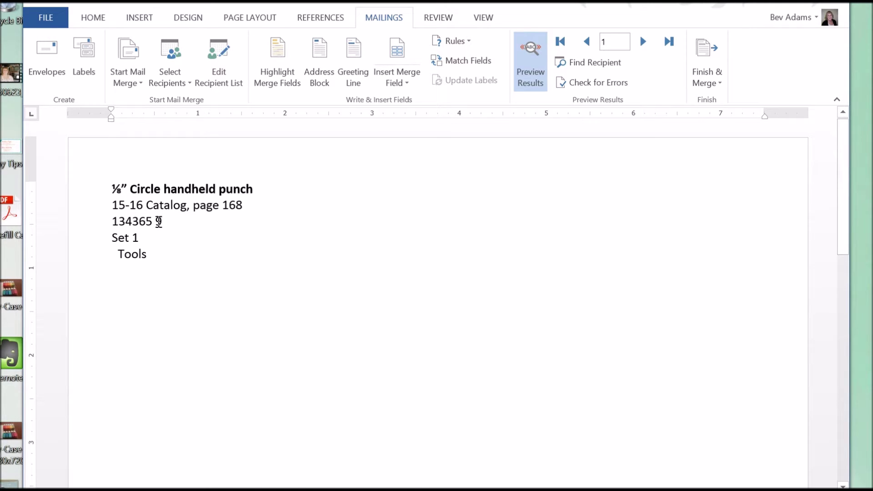
left_click(533, 68)
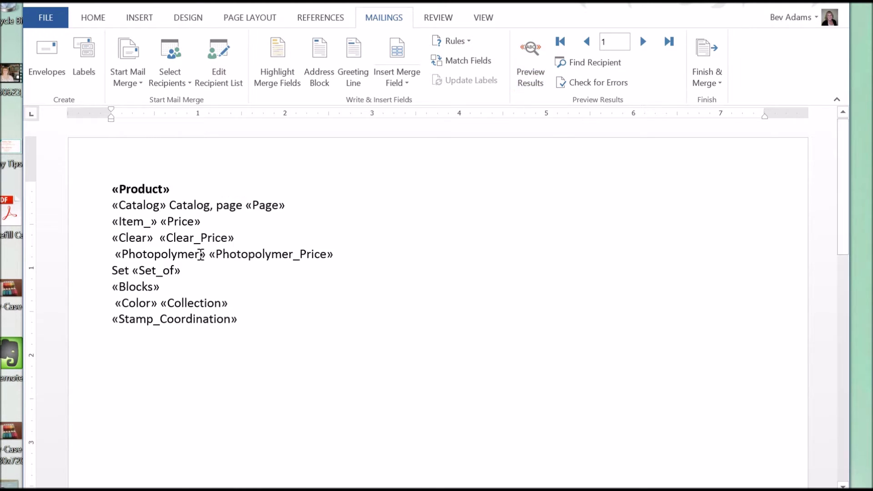
Add a dollar sign directly before the Price field
left_click(161, 240)
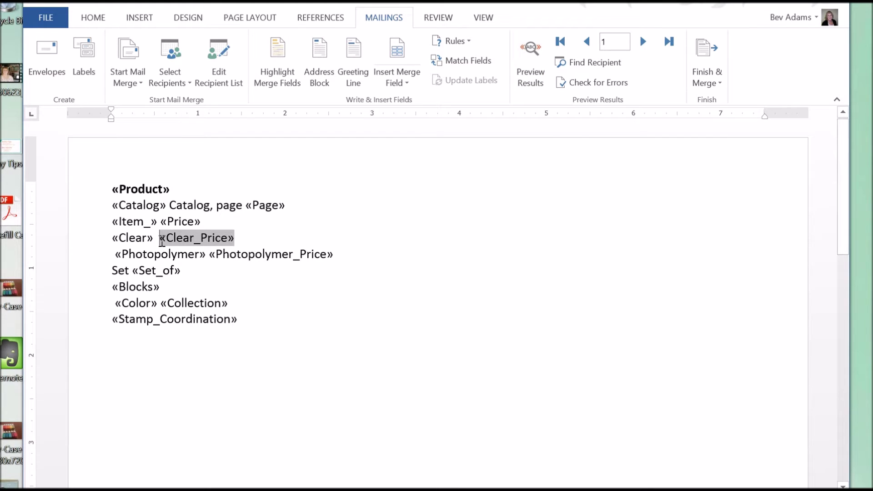
key("Up")
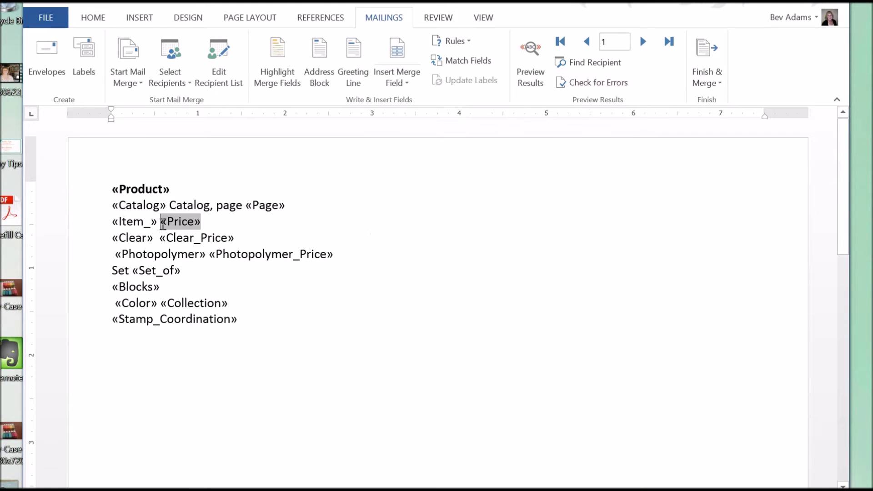
type("$")
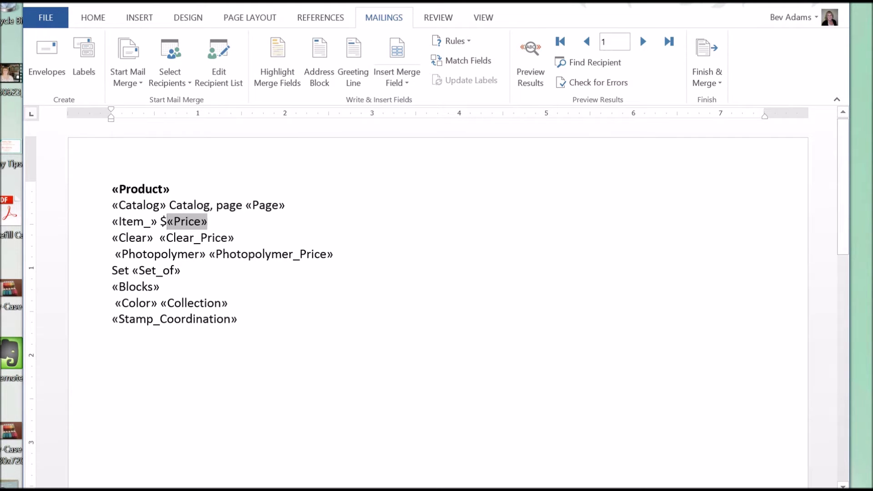
left_click(217, 227)
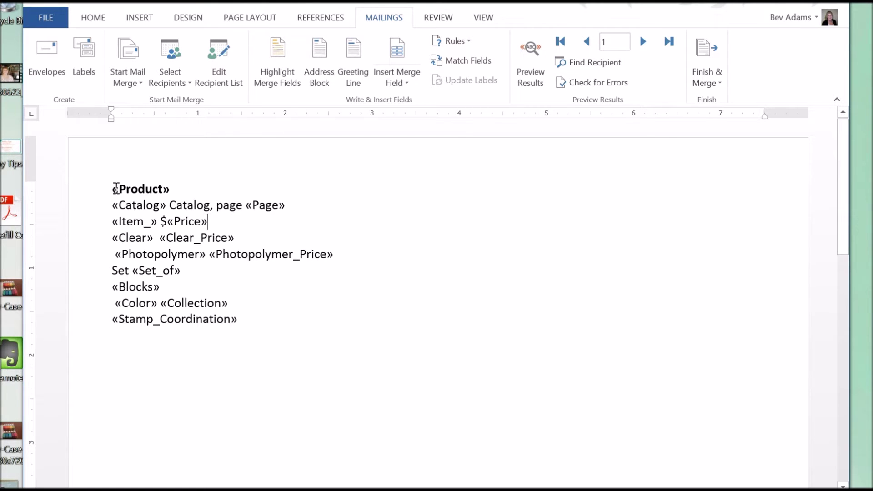
Apply the Calibri body font to all the merge field lines
left_click_drag(111, 188, 263, 338)
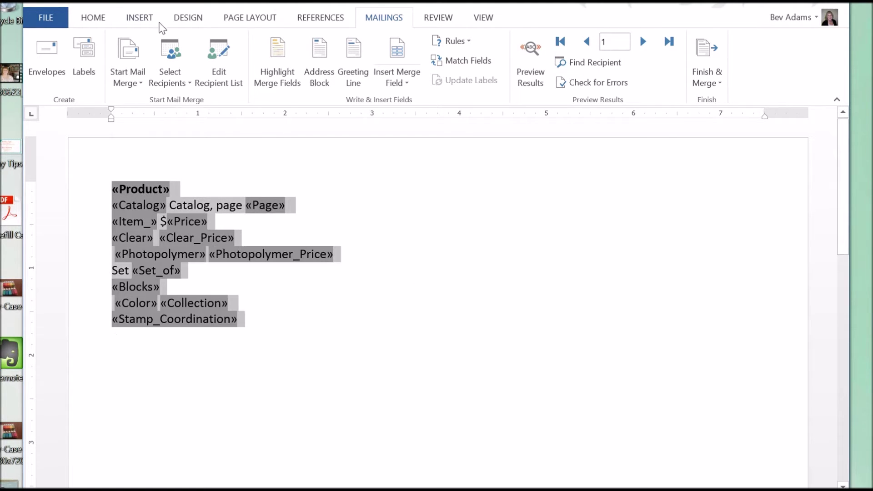
left_click(89, 23)
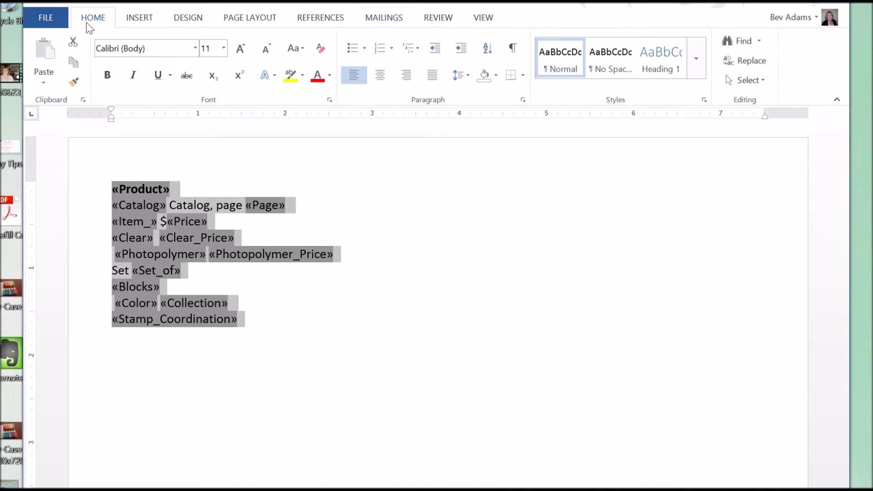
left_click(195, 48)
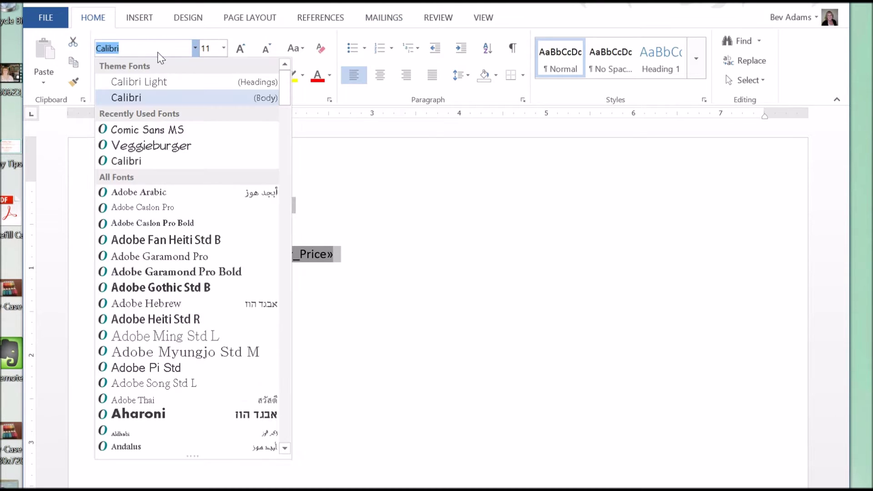
left_click(140, 98)
left_click(393, 307)
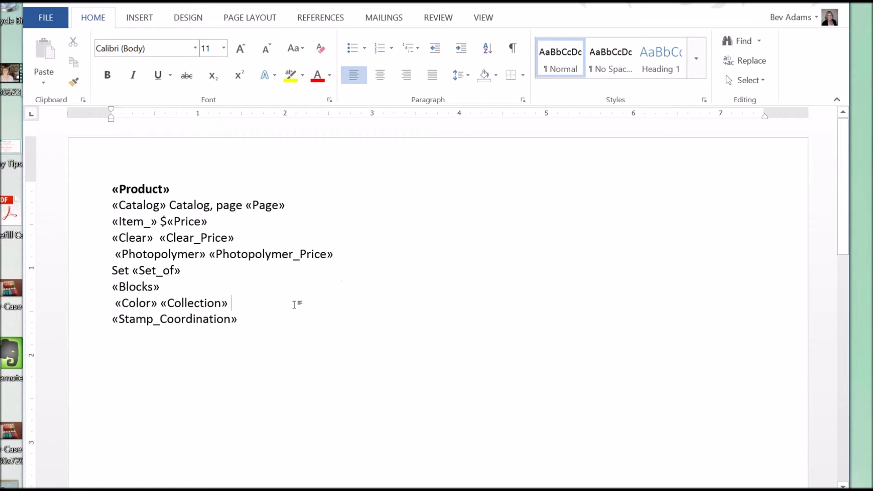
Preview the merged data and step forward from the first record to record 6
left_click(387, 18)
left_click(534, 69)
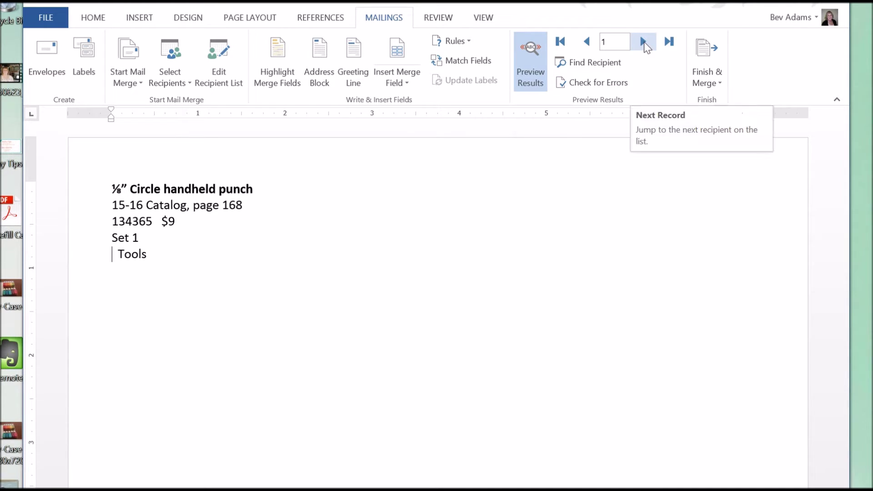
left_click(644, 44)
left_click(644, 44)
left_click(644, 44)
left_click(643, 45)
left_click(643, 45)
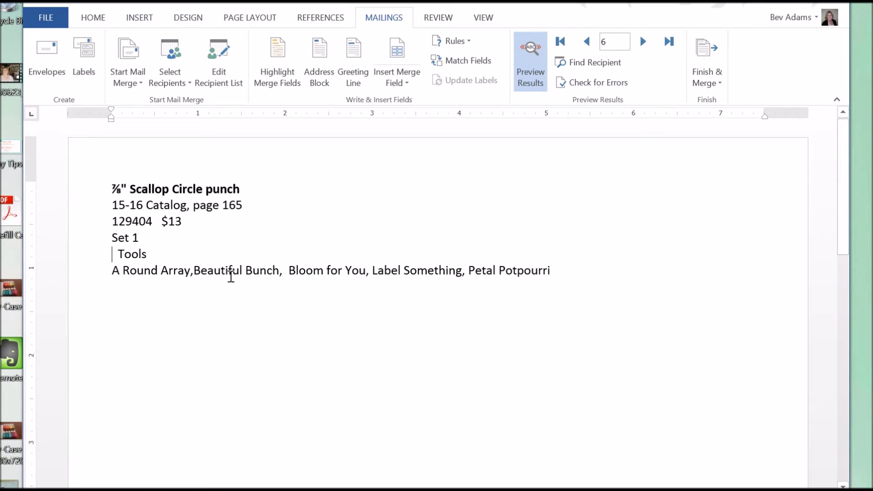
Start an If...Then...Else rule in front of the Stamp_Coordination field and choose Stamp_Coordination as the field to test
triple_click(106, 271)
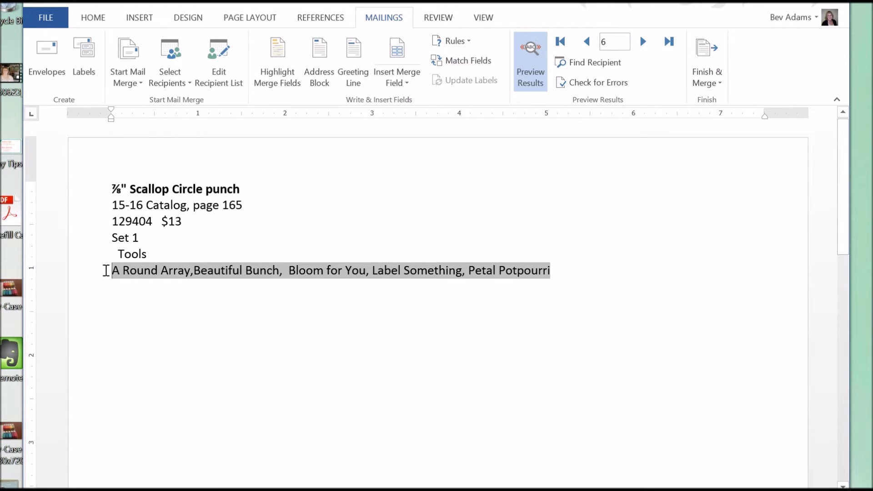
left_click(520, 63)
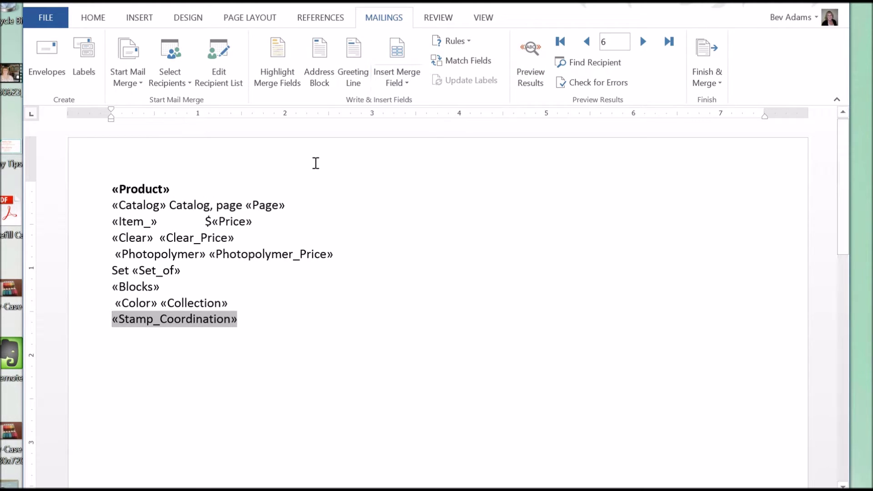
left_click(456, 42)
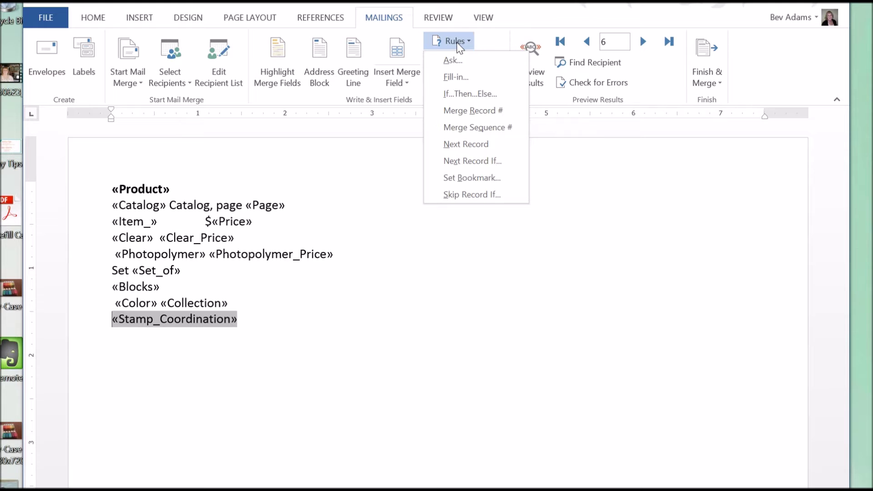
left_click(473, 97)
left_click(557, 170)
scroll(536, 224, "down", 3)
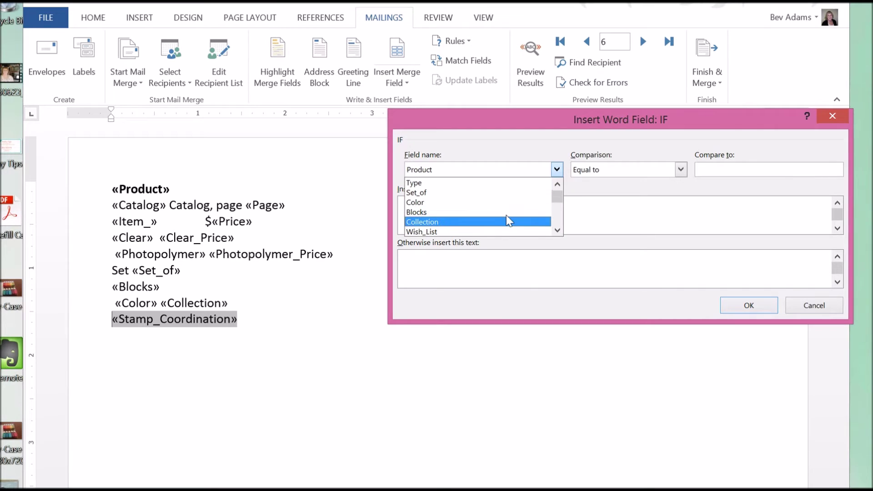
scroll(480, 220, "down", 3)
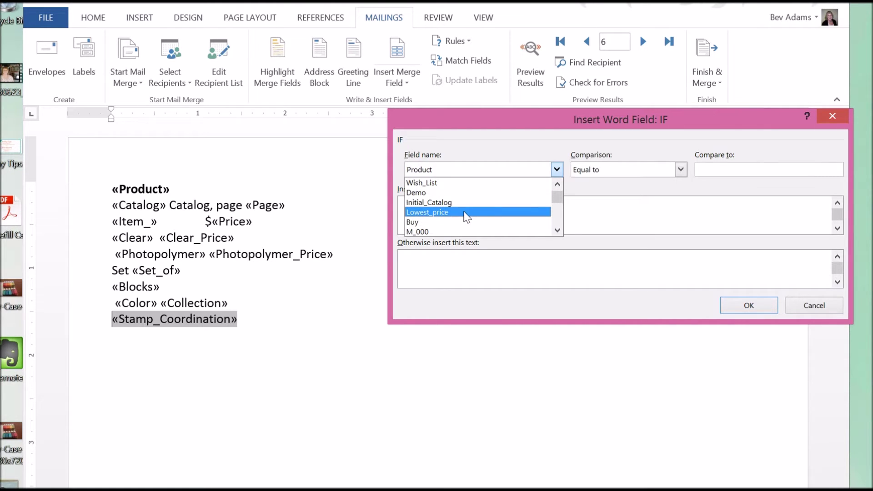
scroll(465, 217, "down", 5)
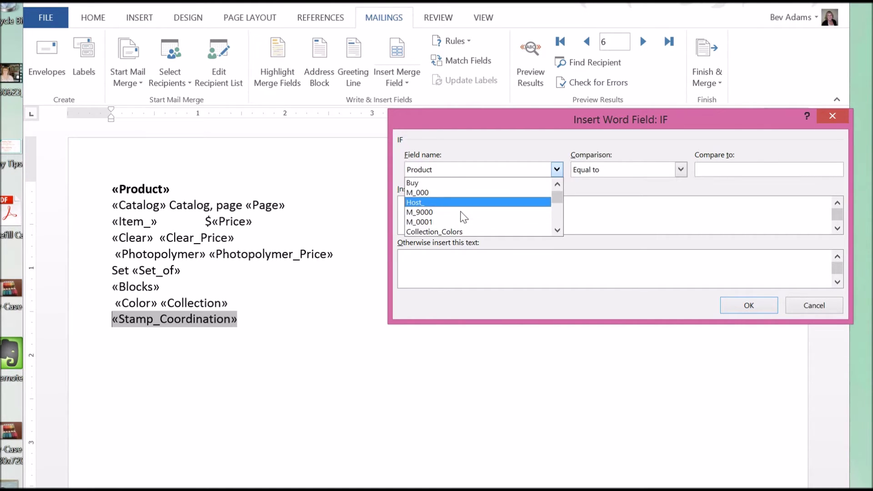
left_click(448, 232)
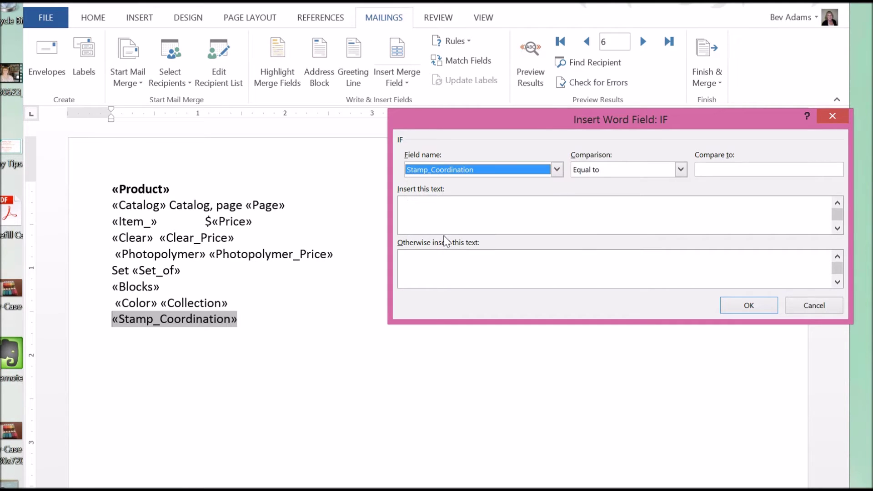
Set the rule's comparison to "is not blank" with the text "Coordinates with" and insert the rule
left_click(681, 170)
scroll(641, 218, "down", 1)
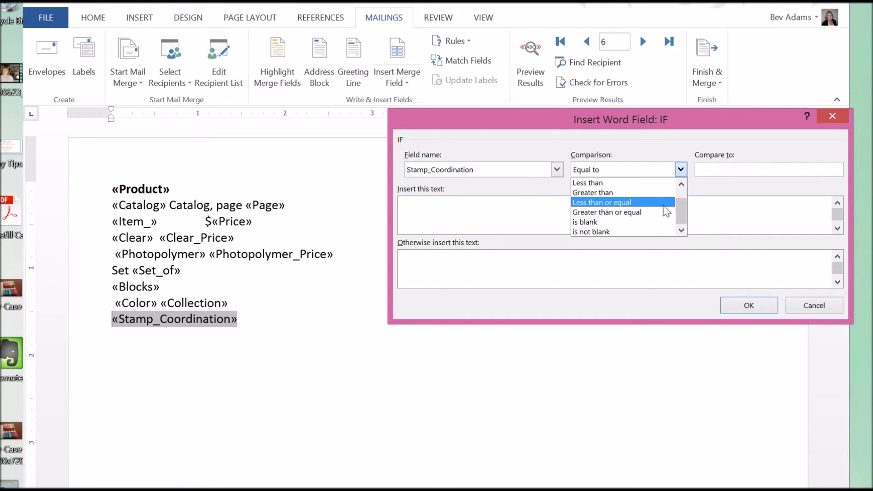
left_click(639, 232)
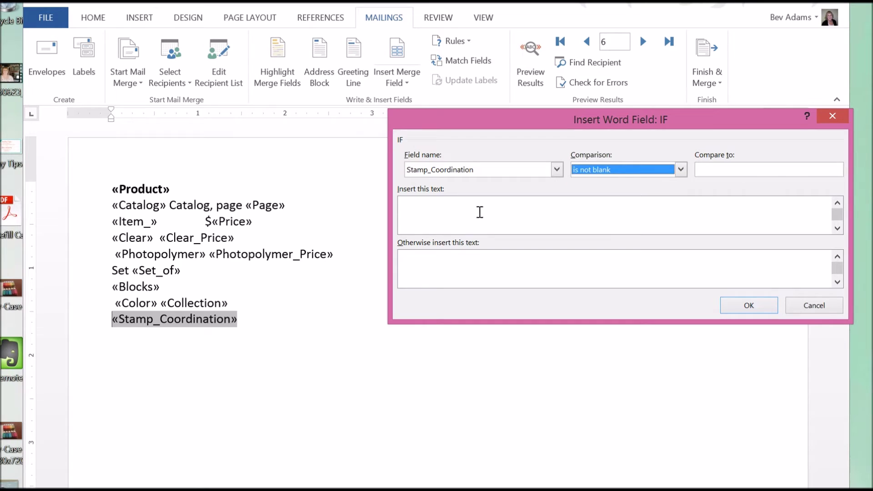
left_click(468, 205)
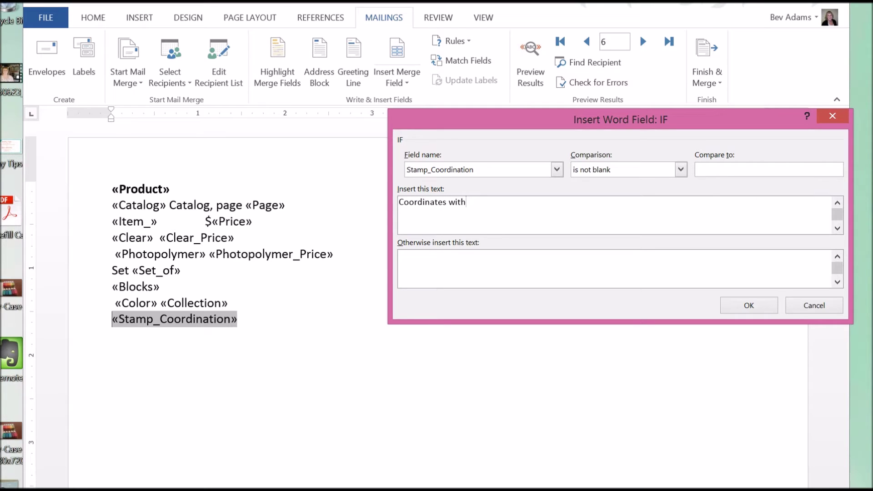
left_click(748, 305)
left_click(375, 323)
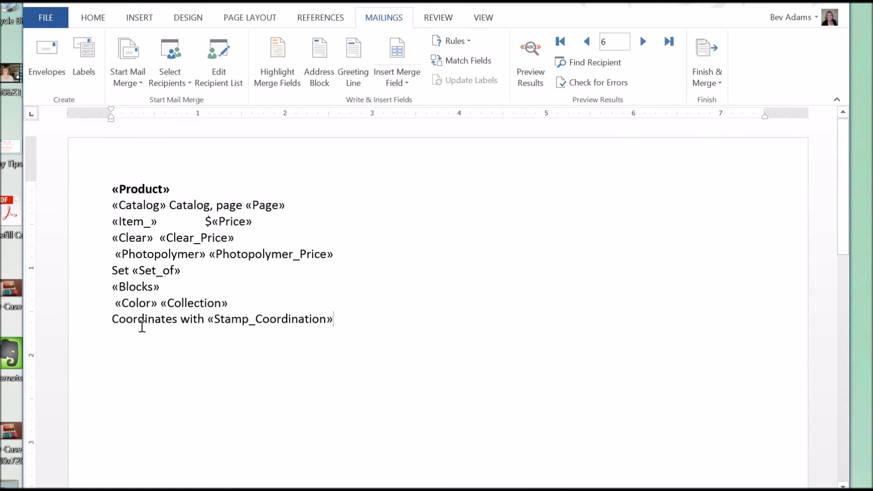
Preview the merged data from record 6 to record 14 to check the coordination line
left_click(528, 56)
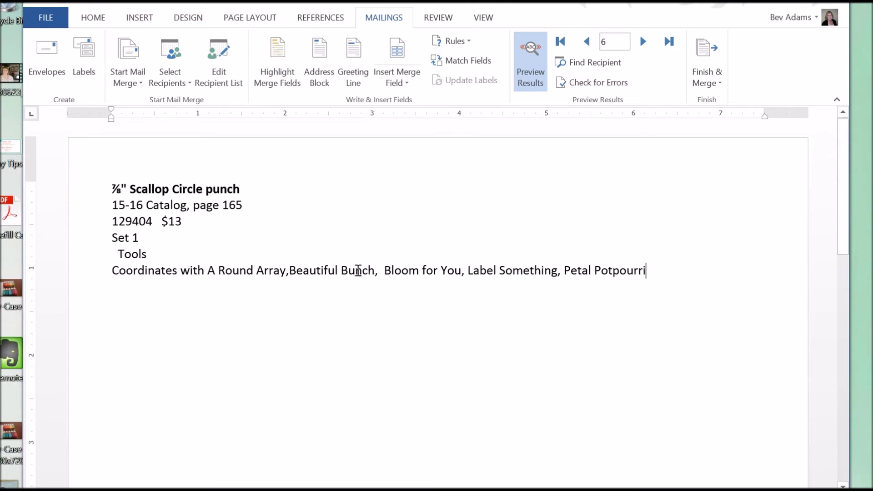
left_click(643, 42)
left_click(644, 42)
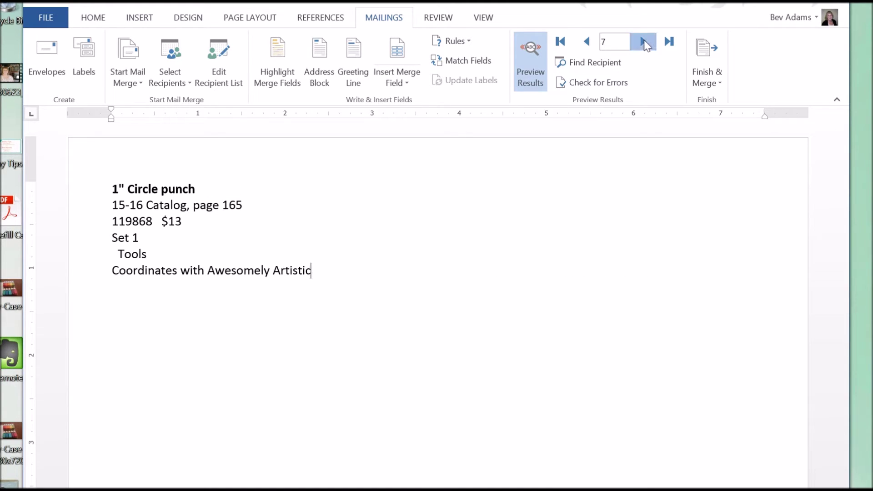
left_click(644, 42)
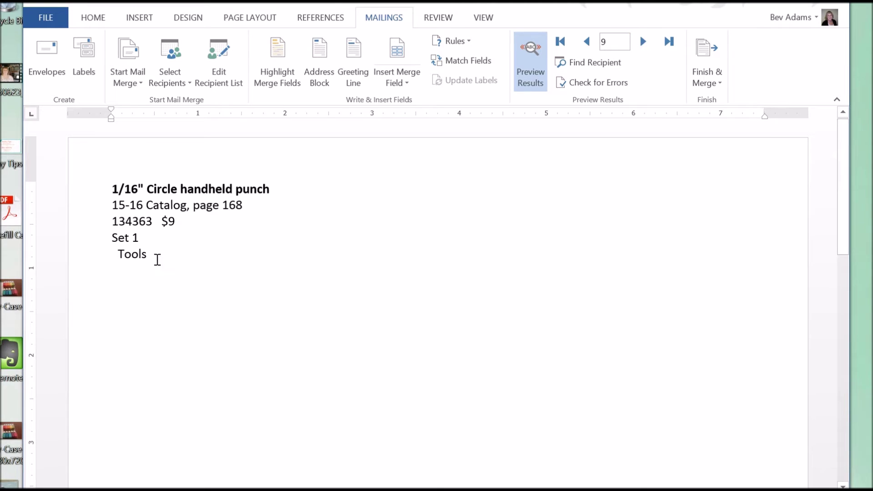
left_click(645, 42)
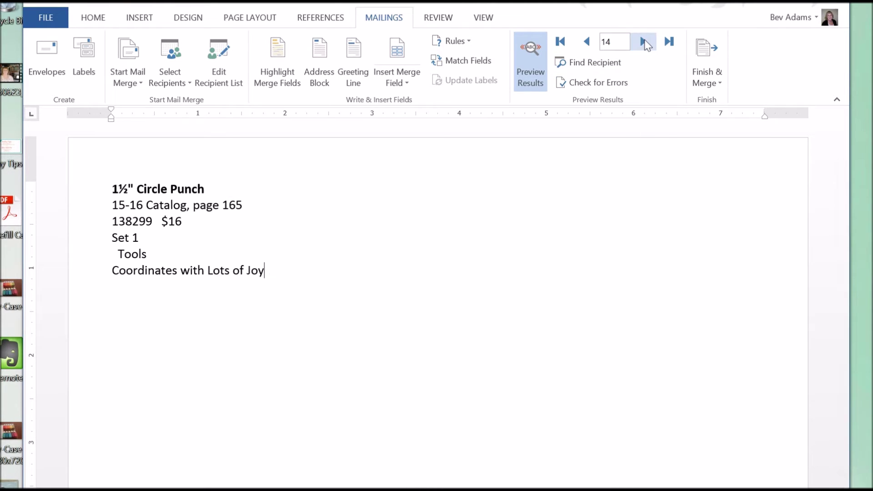
Jump the preview to record 500 and step through to record 503
left_click(615, 40)
type("500")
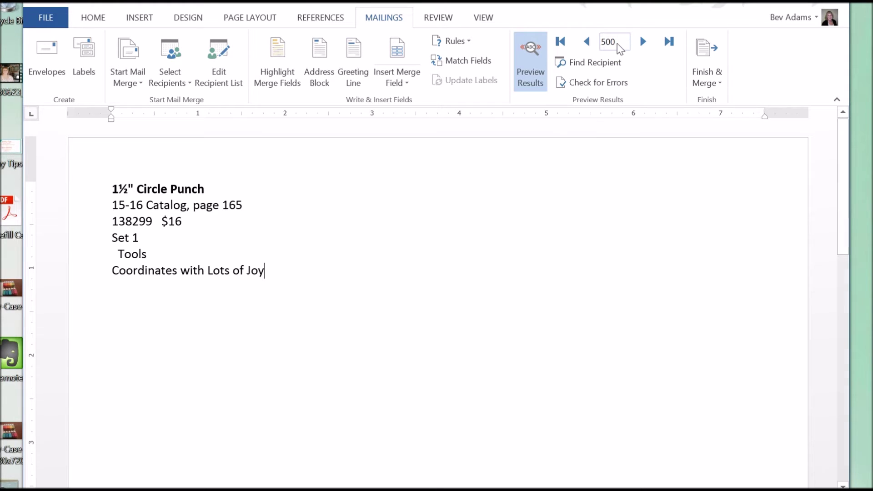
key("Return")
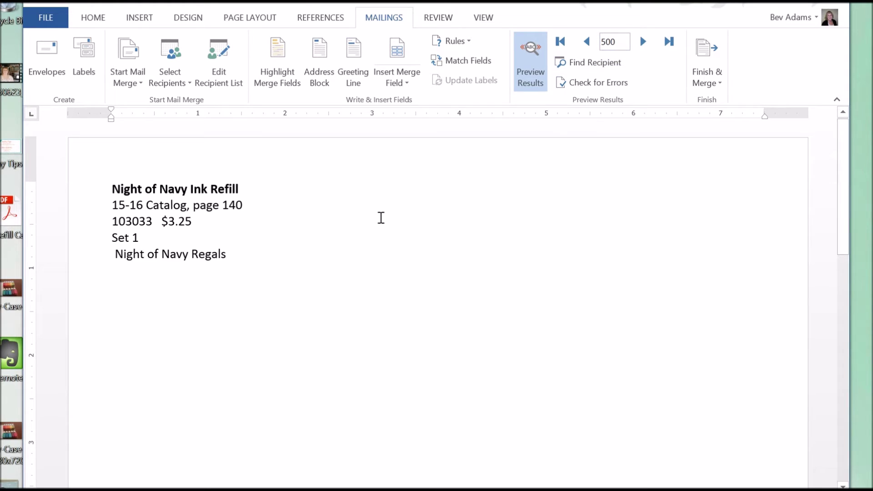
left_click(644, 44)
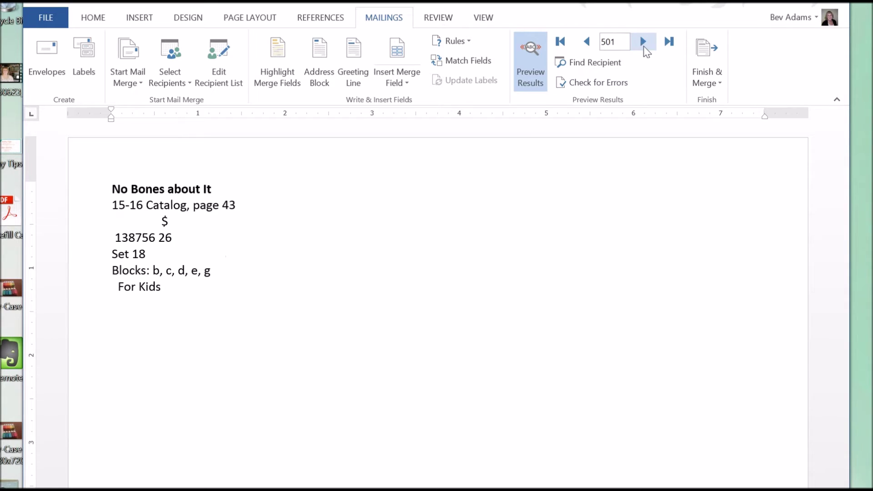
left_click(644, 45)
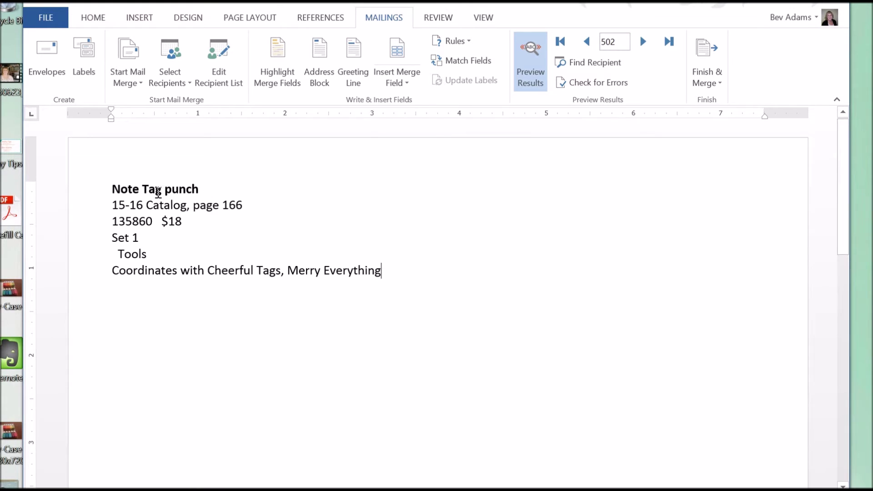
left_click(643, 41)
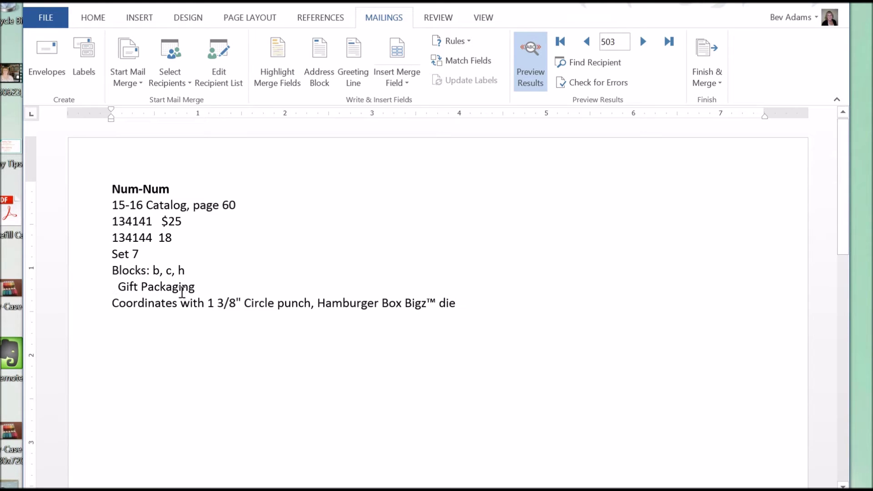
Delete the "Gift Packaging" line from the previewed record
left_click_drag(105, 289, 203, 291)
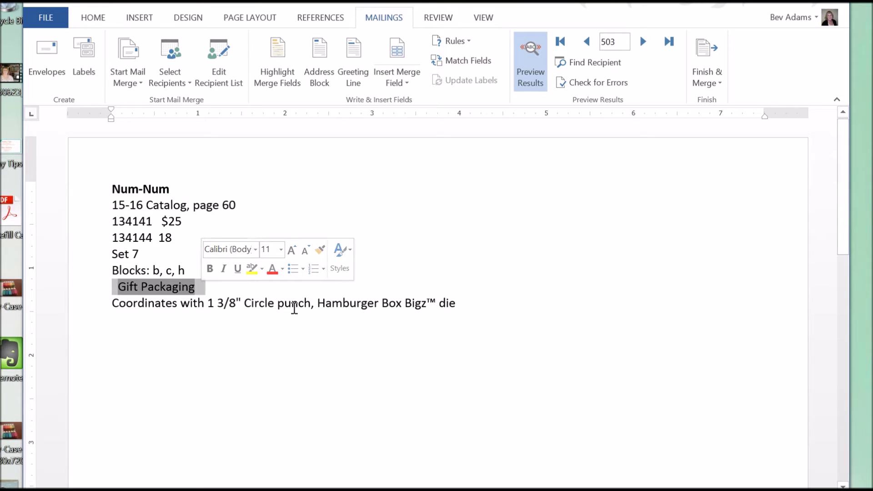
key("Delete")
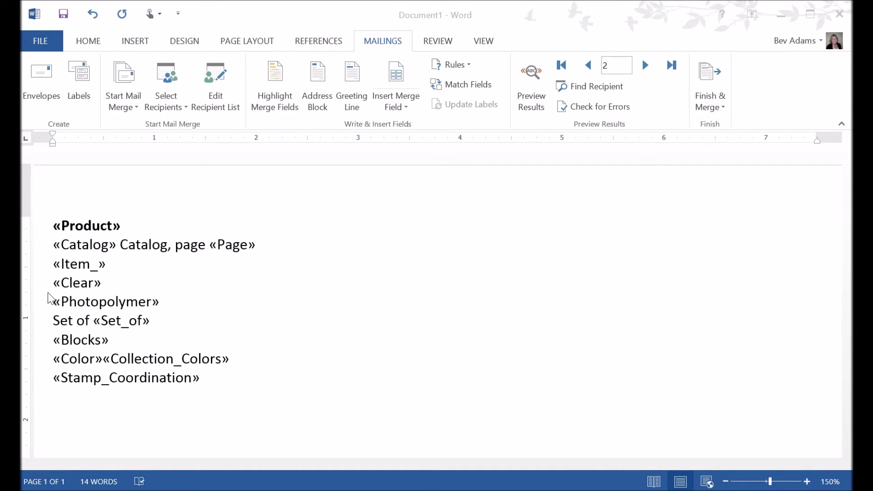
Start an If...Then...Else rule at the Photopolymer field and choose Photopolymer as the field to test
left_click(55, 303)
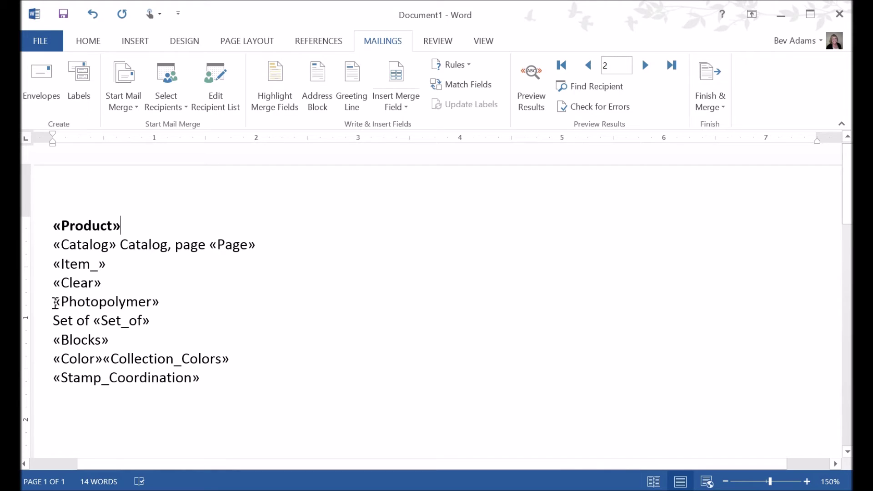
left_click(55, 304)
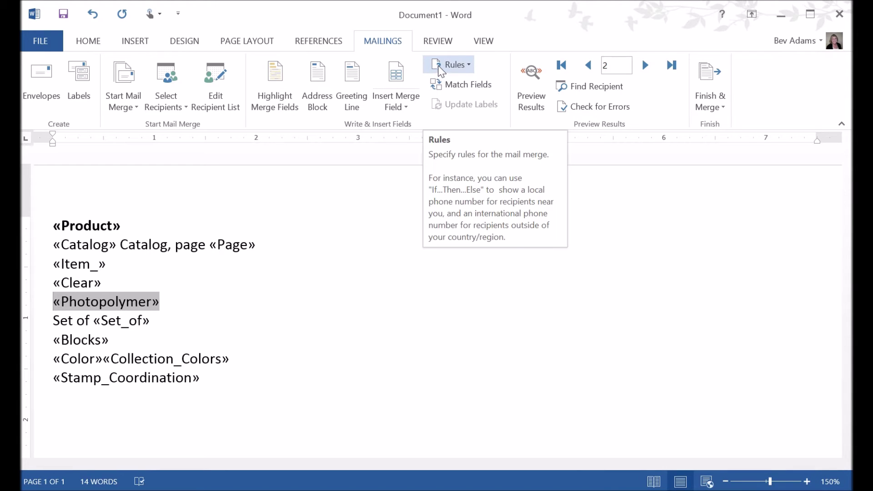
left_click(451, 65)
left_click(457, 116)
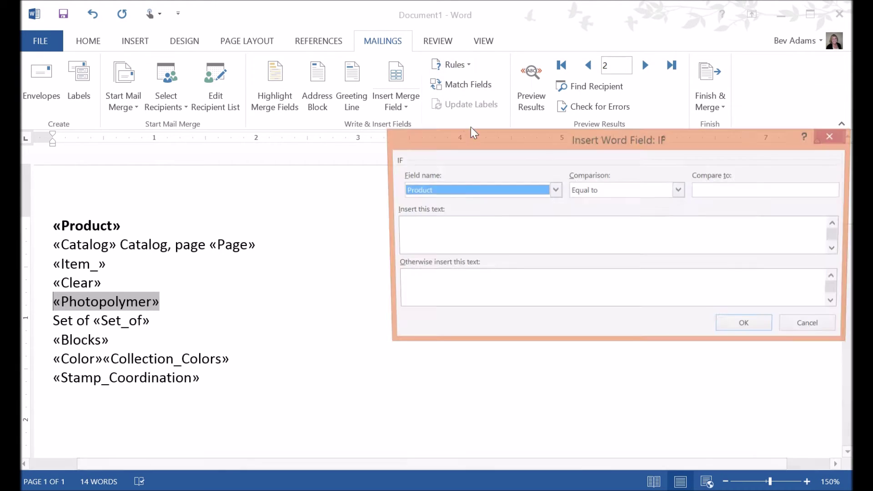
left_click(554, 189)
scroll(538, 240, "down", 2)
scroll(539, 240, "down", 1)
left_click(482, 211)
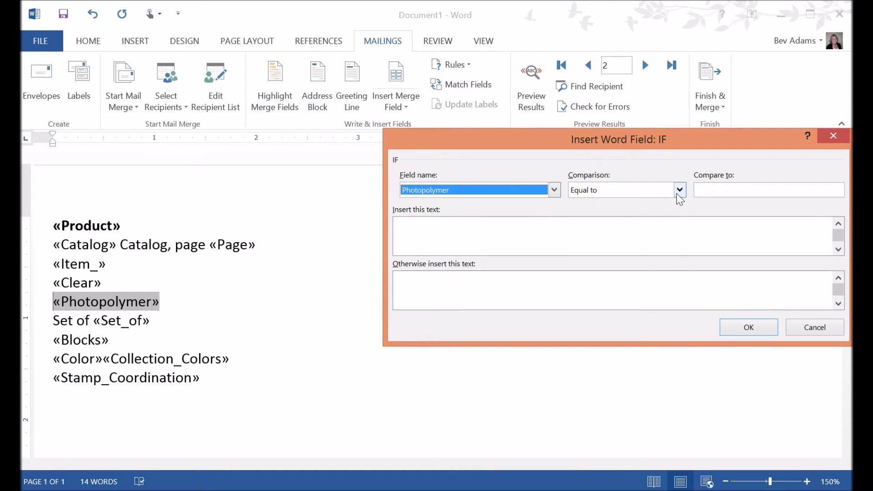
Set the Photopolymer rule's comparison to "is not blank" with the text "Photopolymer" and insert the rule
left_click(678, 194)
scroll(653, 241, "down", 2)
left_click(630, 253)
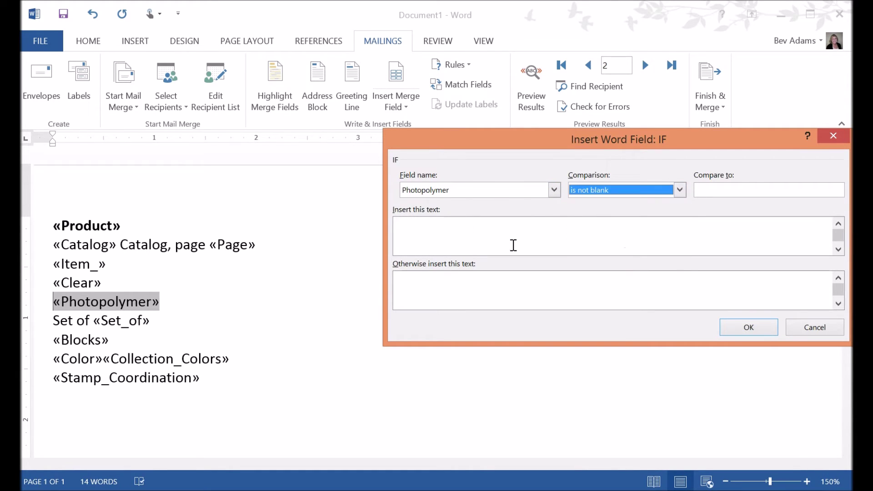
left_click(415, 232)
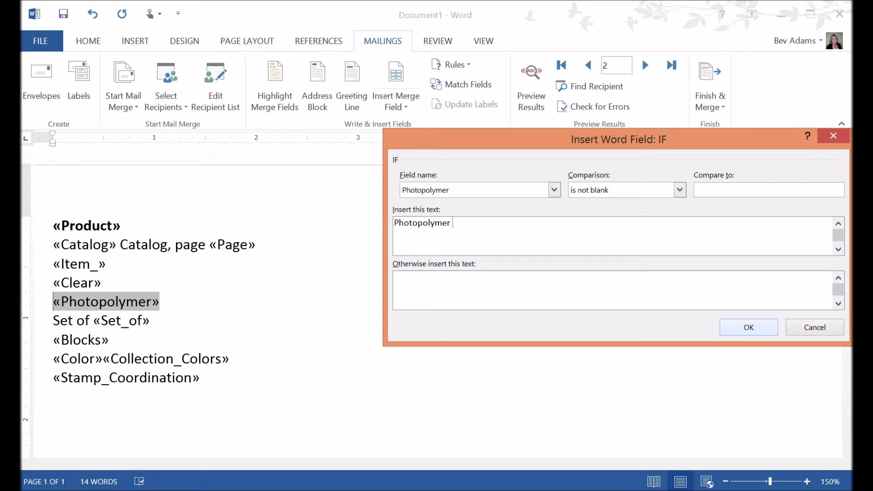
left_click(758, 327)
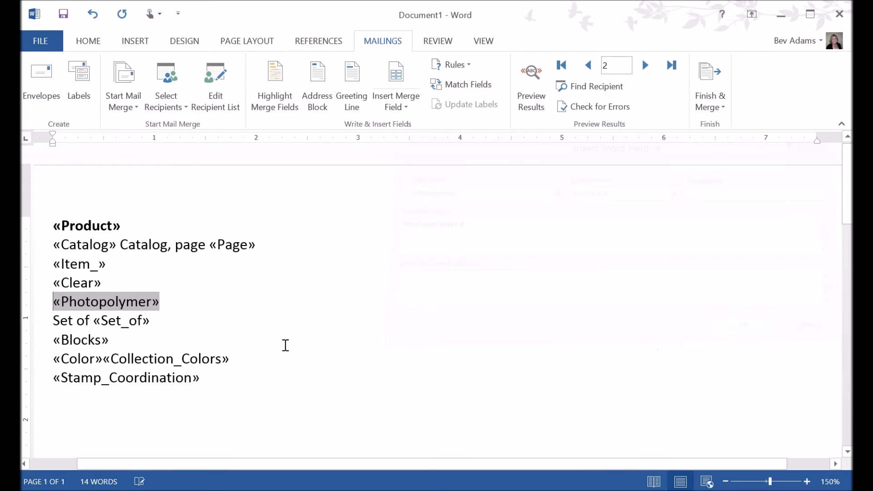
Start an If...Then...Else rule in front of the Clear merge field and choose Clear as the field to test
left_click(53, 283)
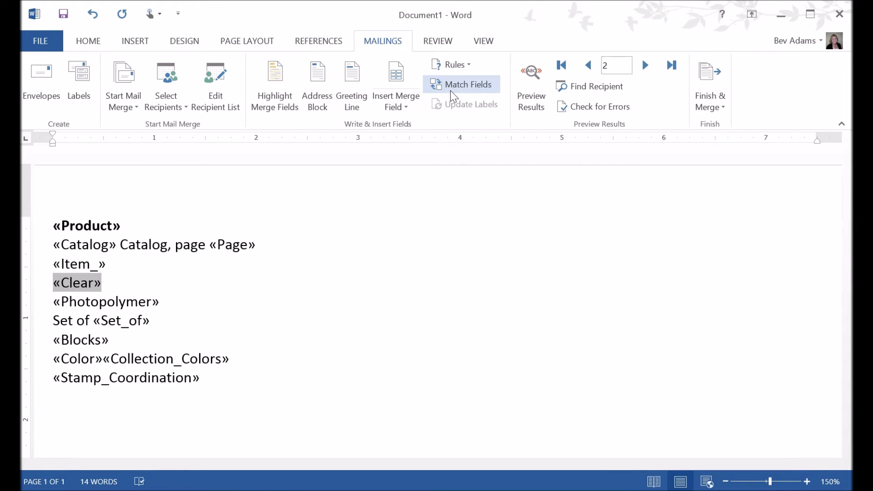
left_click(449, 63)
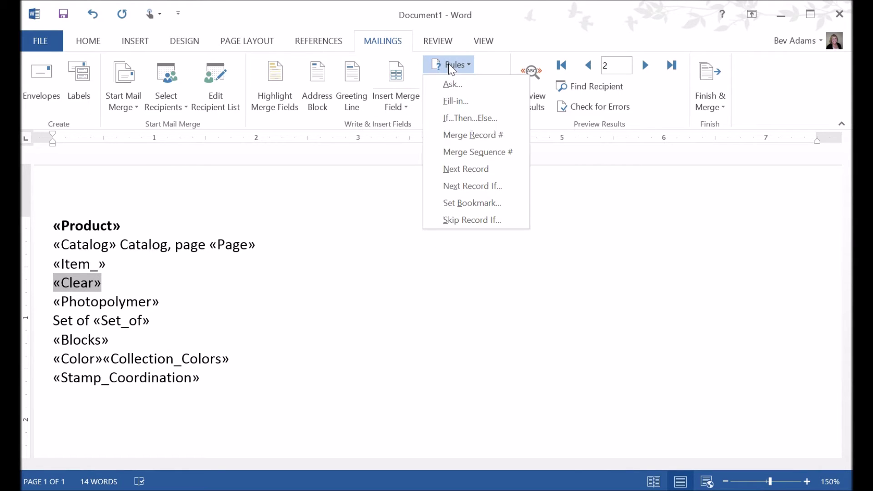
left_click(459, 119)
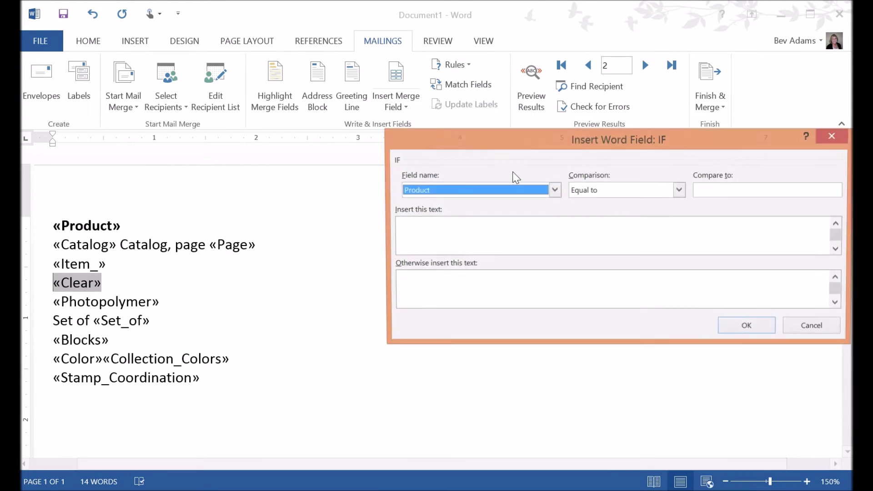
left_click(554, 189)
scroll(484, 231, "down", 1)
left_click(460, 232)
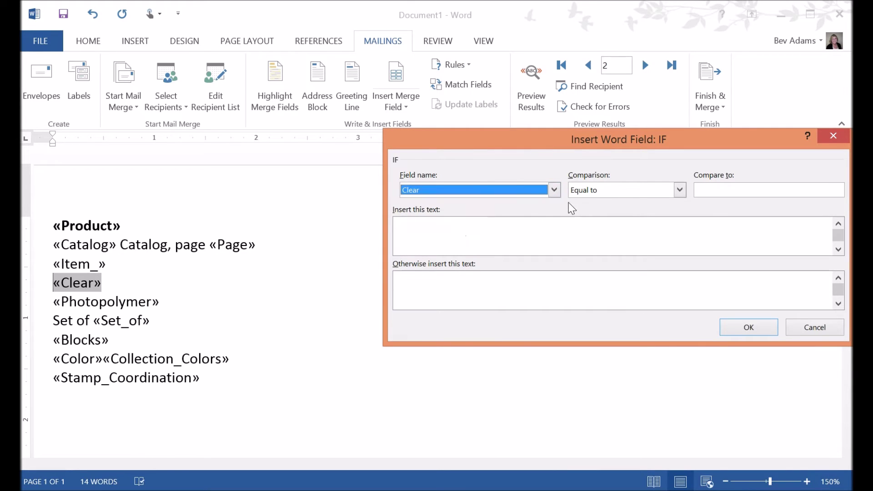
Set the Clear rule's comparison to "is not blank" with the text "Clear #" and insert the rule
left_click(680, 190)
scroll(609, 241, "down", 1)
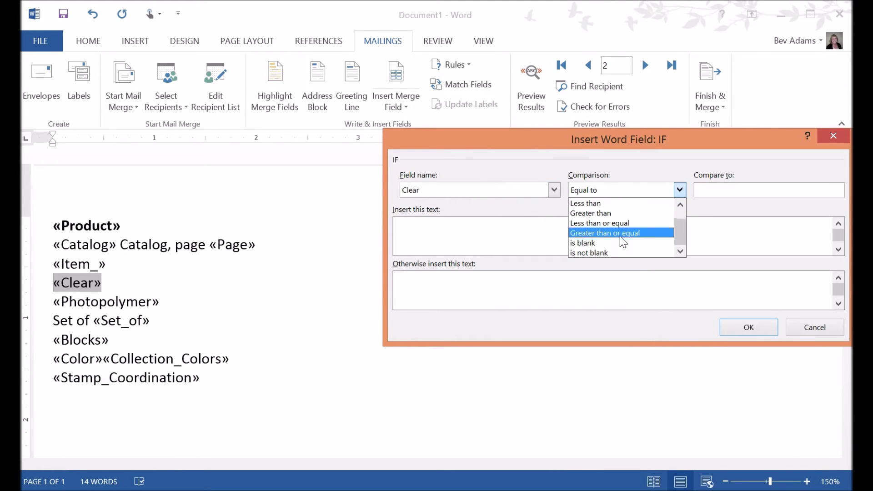
left_click(606, 254)
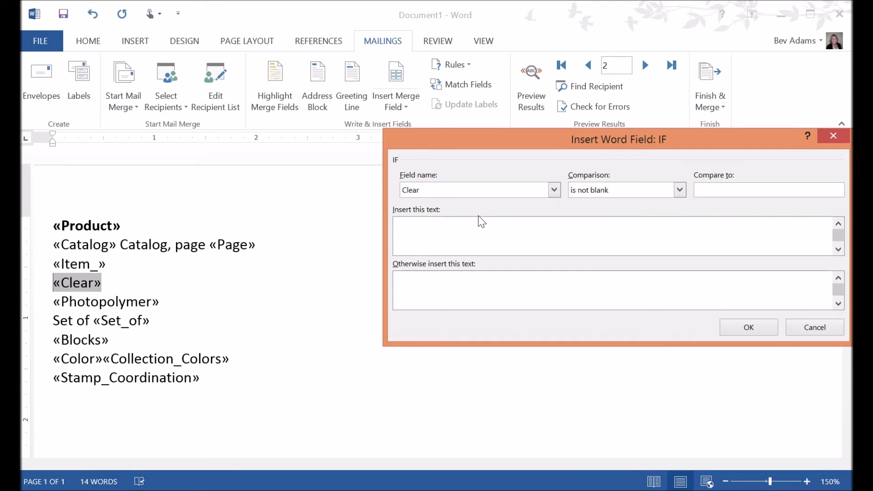
type("Clear #")
left_click(771, 327)
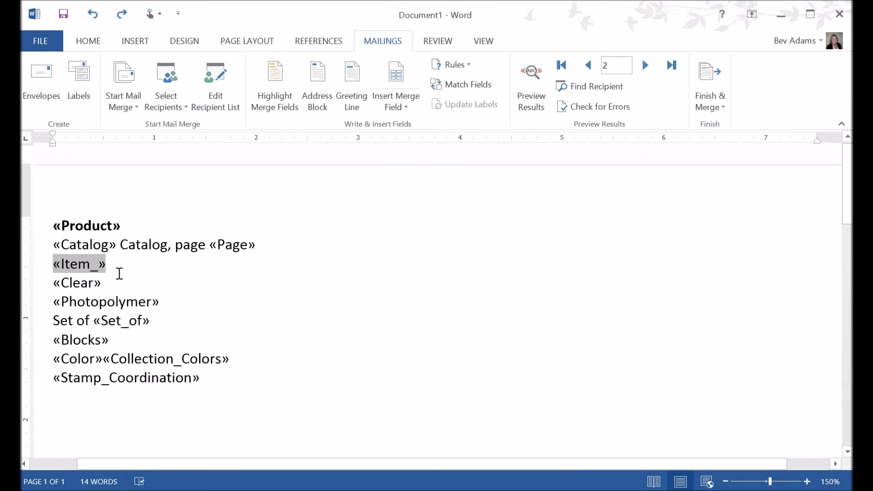
Start an If...Then...Else rule in front of the Item_ merge field and choose Item_ as the field to test
left_click(110, 264)
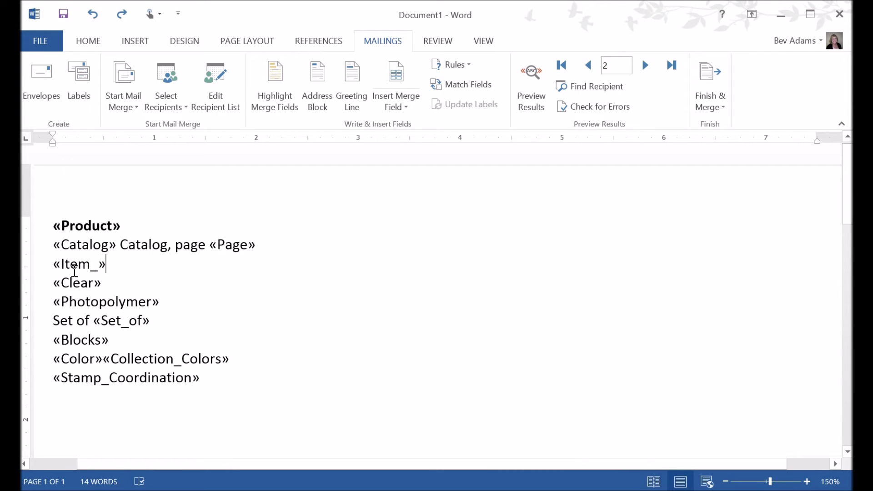
left_click(51, 264)
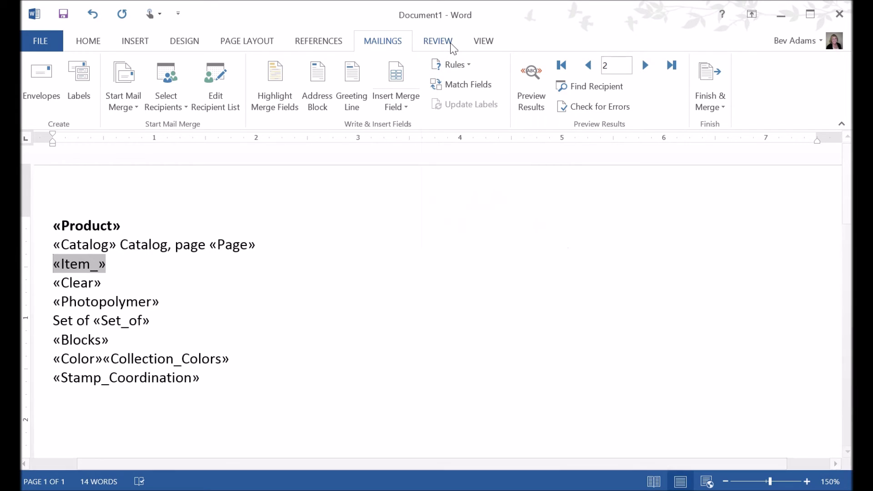
left_click(450, 67)
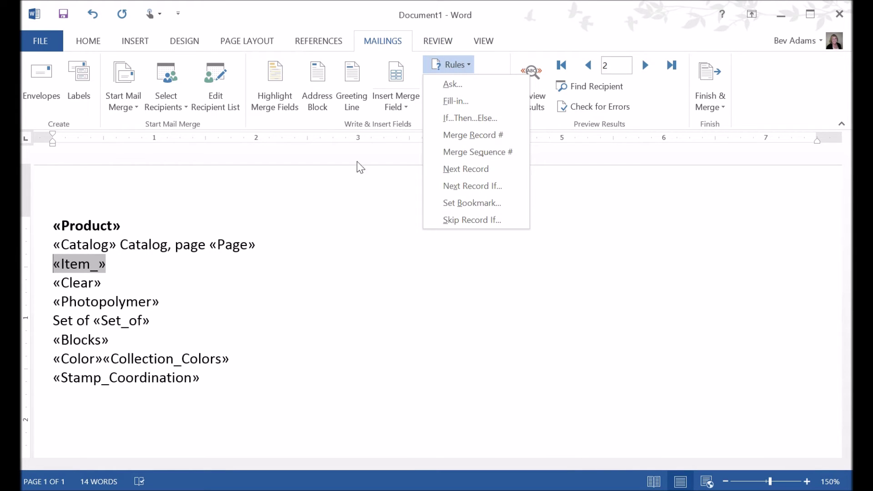
left_click(458, 116)
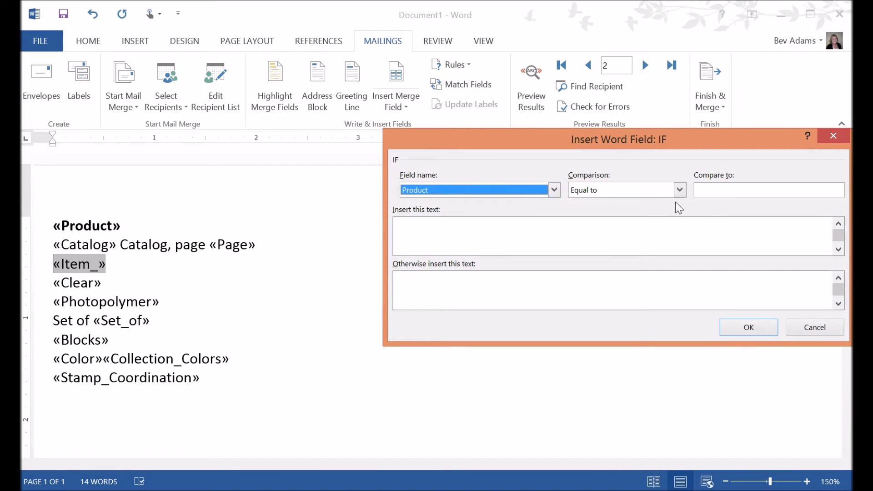
left_click(553, 195)
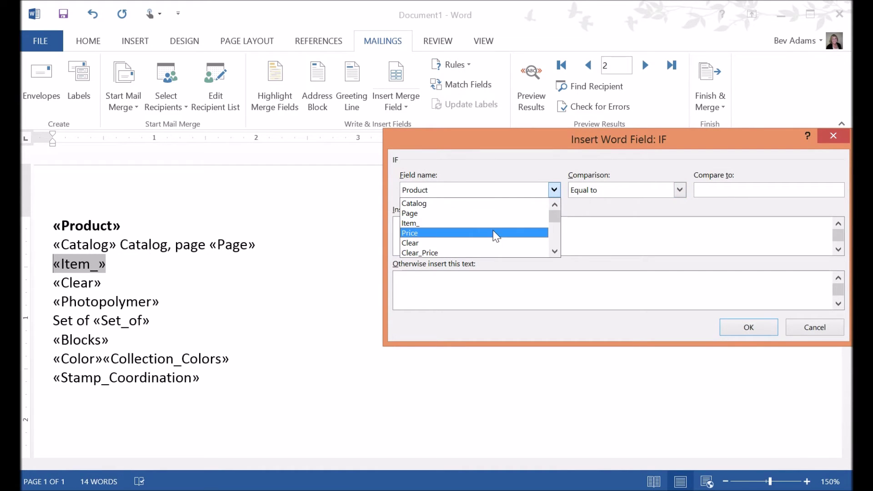
left_click(487, 228)
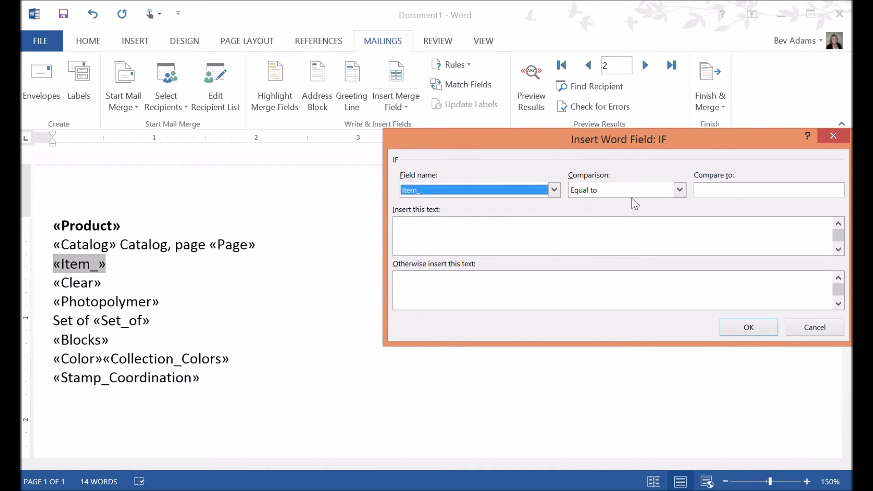
Set the Item_ rule's comparison to "is not blank" with the text "#" and insert the rule
left_click(679, 190)
scroll(612, 234, "down", 1)
left_click(608, 252)
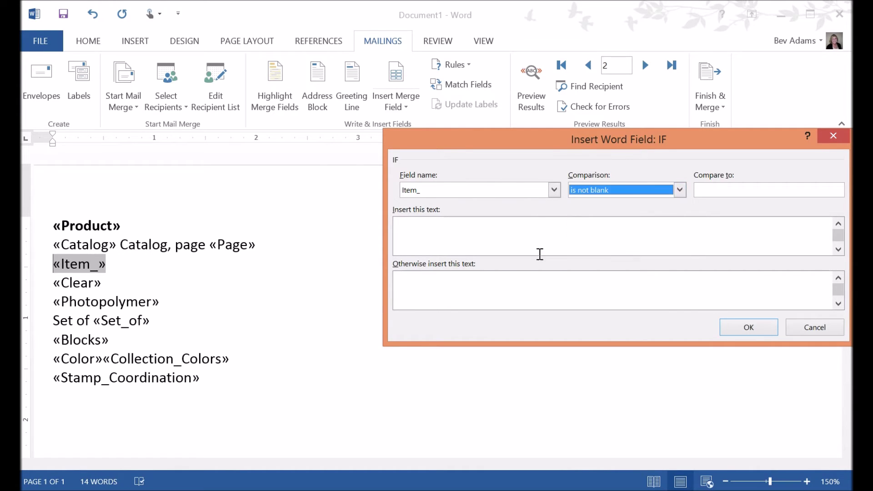
left_click(419, 230)
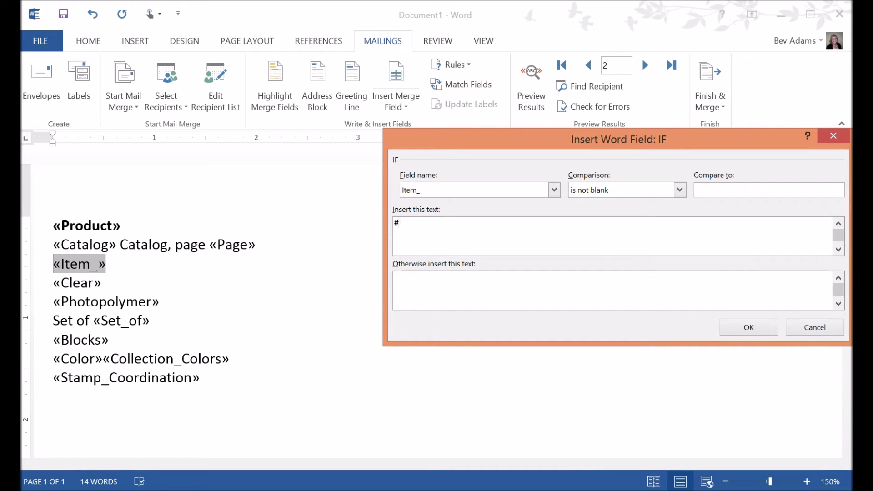
left_click(745, 332)
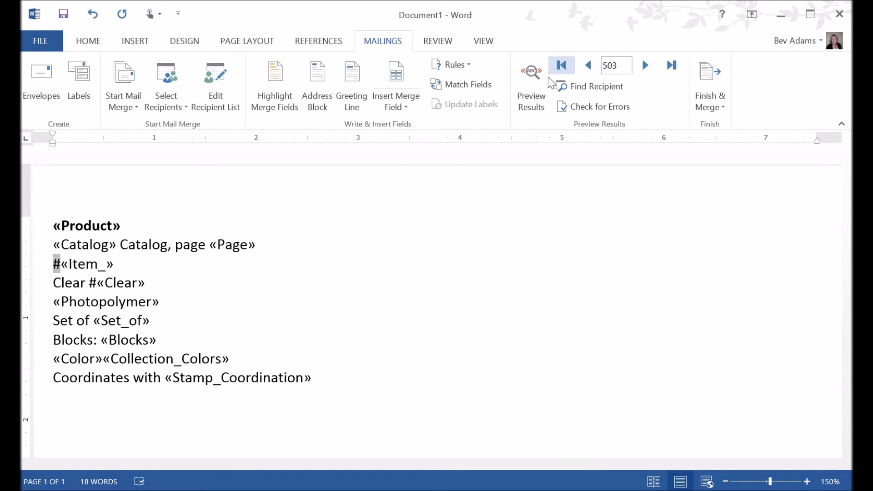
Step through the previewed records up to record 538 to check how the conditional labels and fields appear
left_click(646, 66)
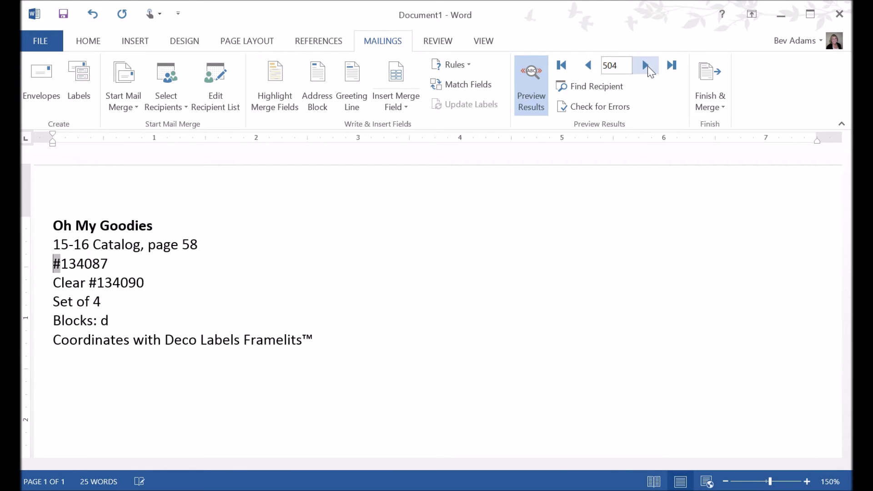
left_click(646, 66)
left_click(646, 66)
left_click(647, 66)
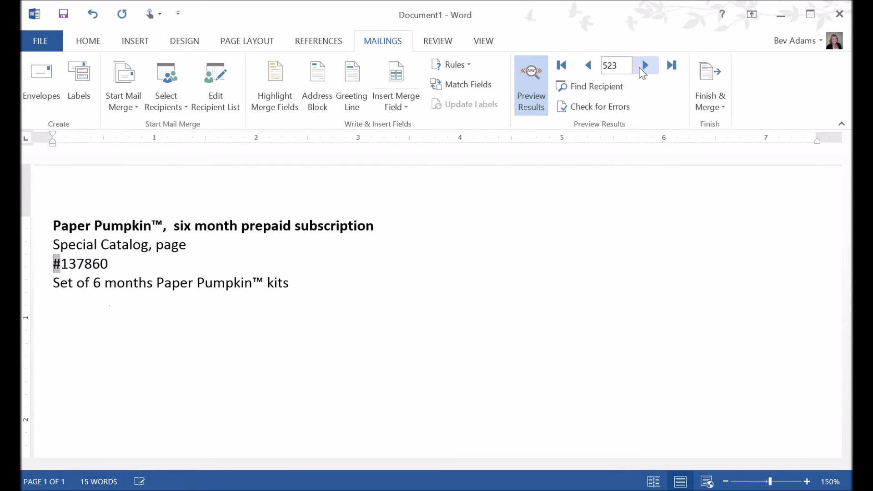
left_click(644, 67)
left_click(645, 67)
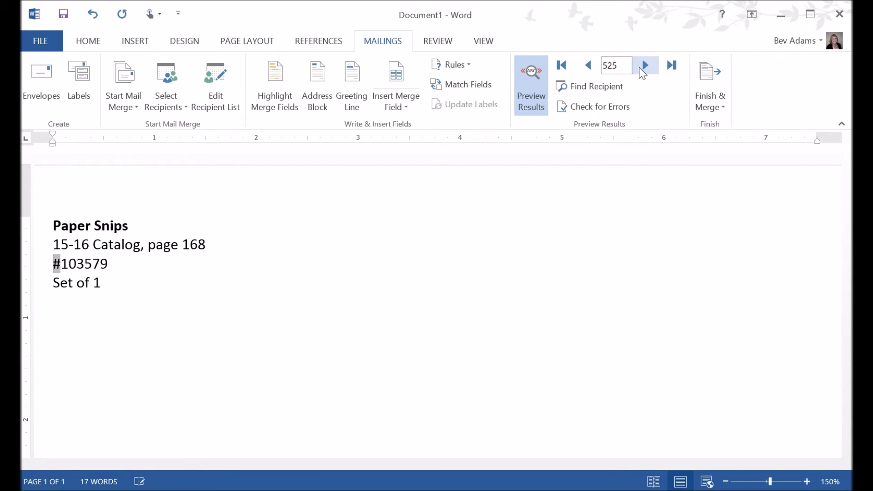
left_click(645, 66)
left_click(645, 67)
left_click(643, 73)
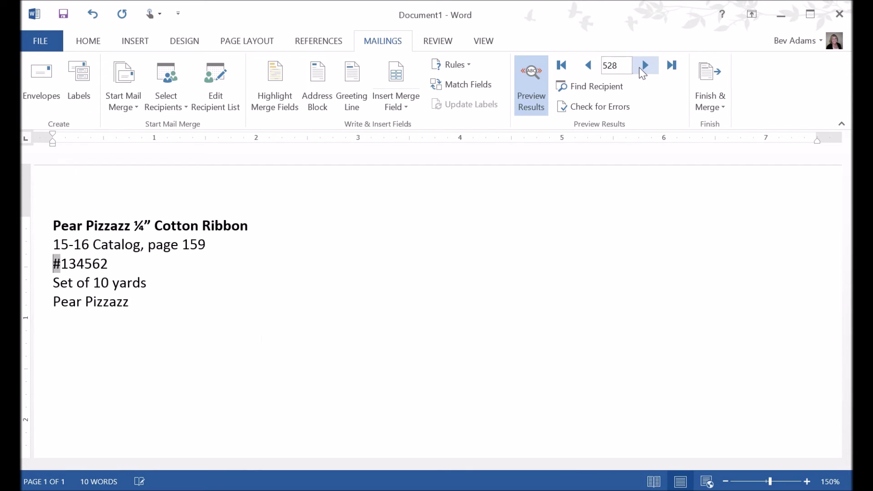
left_click(643, 73)
left_click(643, 73)
left_click(643, 73)
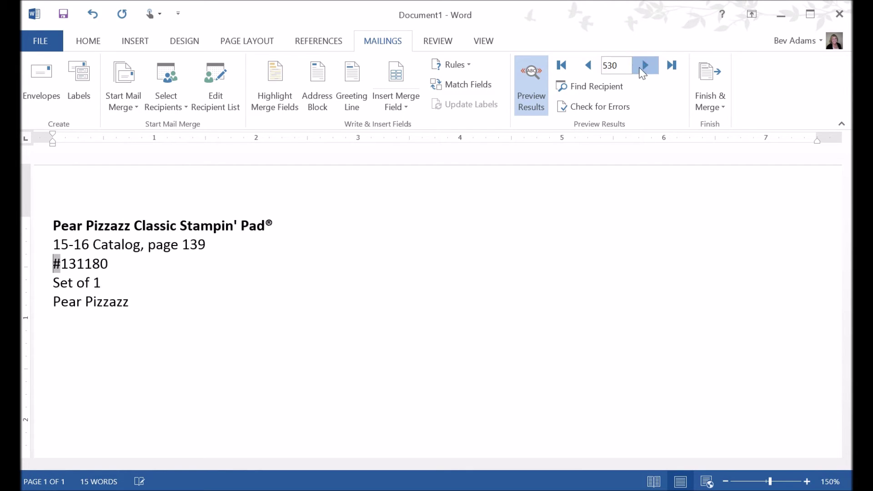
left_click(643, 73)
left_click(643, 73)
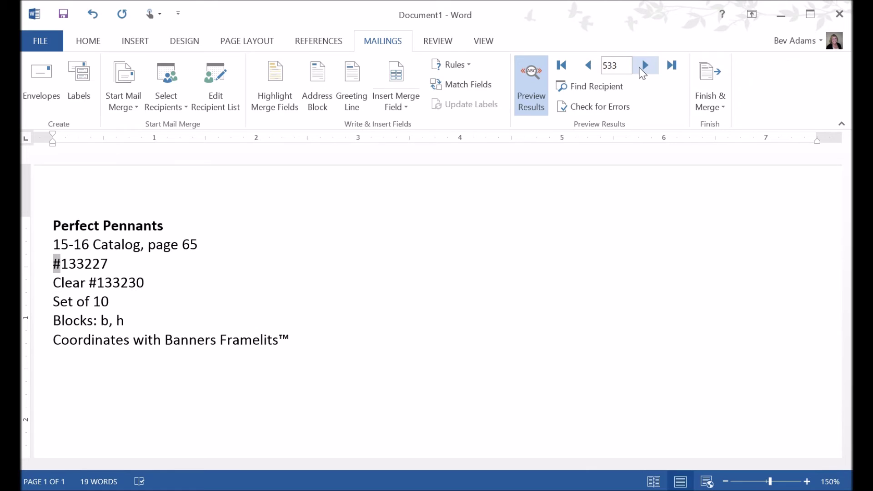
left_click(643, 73)
left_click(643, 73)
left_click(643, 73)
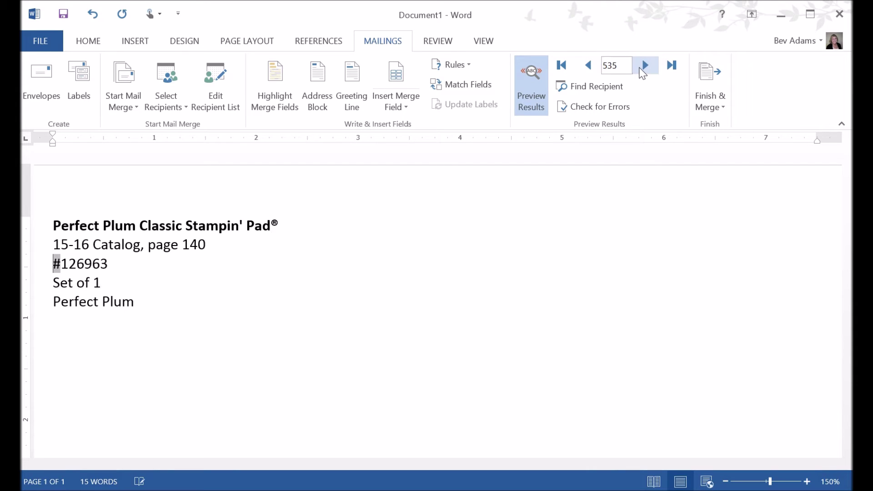
left_click(643, 74)
left_click(643, 73)
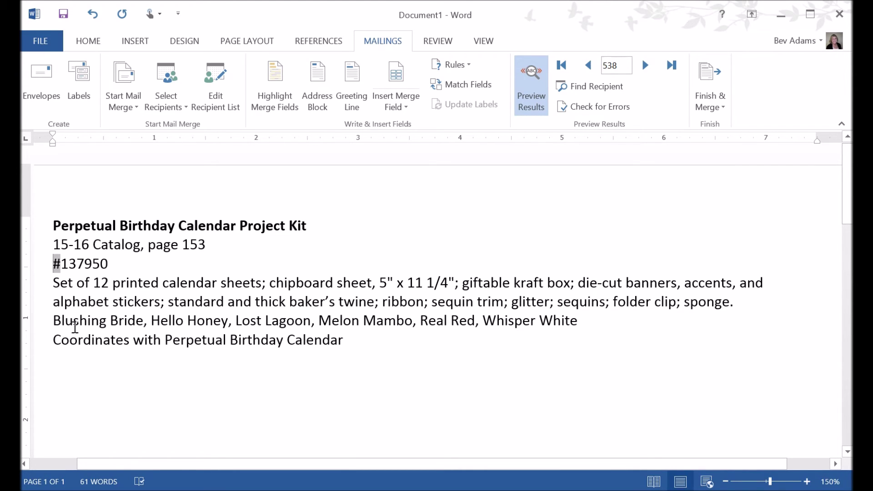
Insert a blank line above the color line in the previewed record and place the cursor on it
left_click(54, 320)
key("Return")
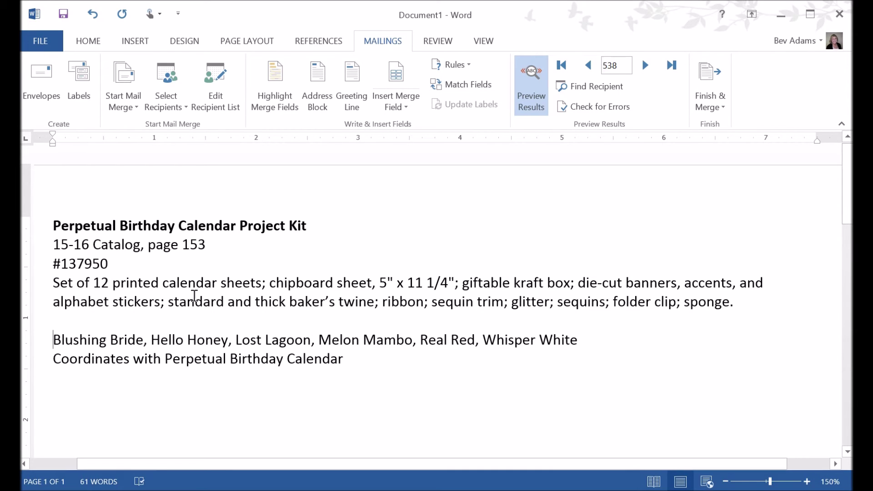
left_click(68, 322)
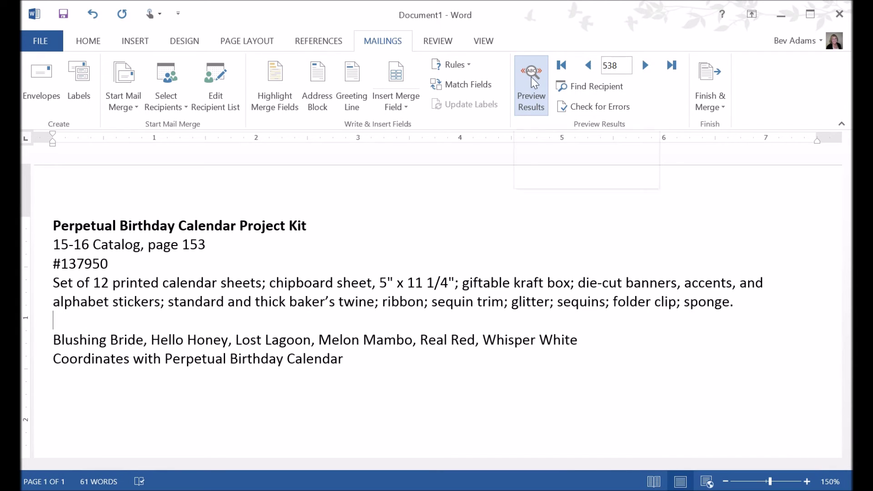
Merge the records starting from record 100 into a new document for individual editing
left_click(708, 76)
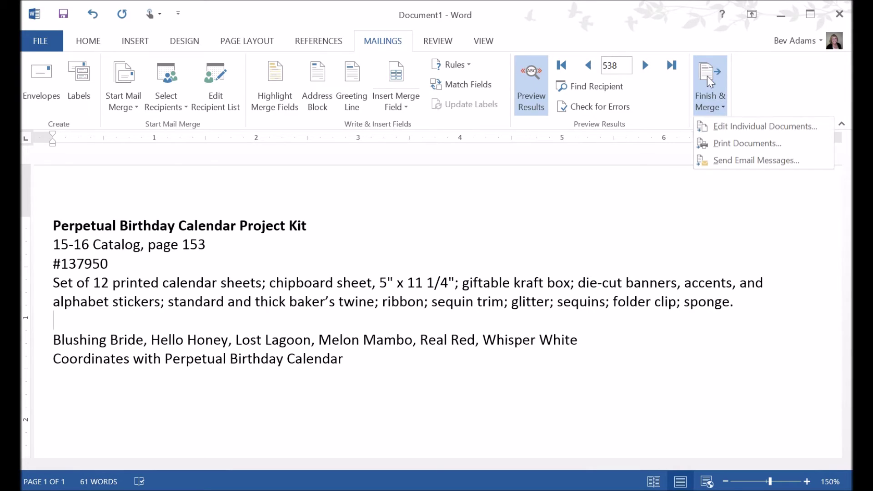
left_click(733, 128)
left_click(416, 250)
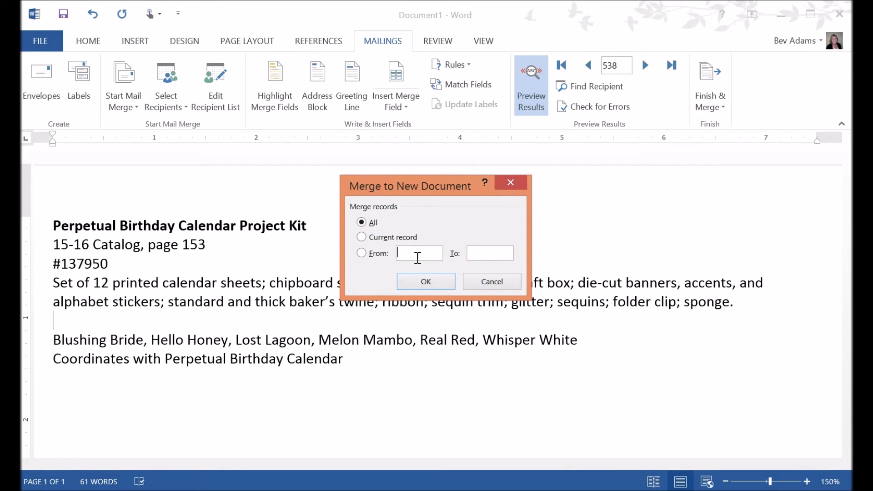
type("100")
left_click(423, 279)
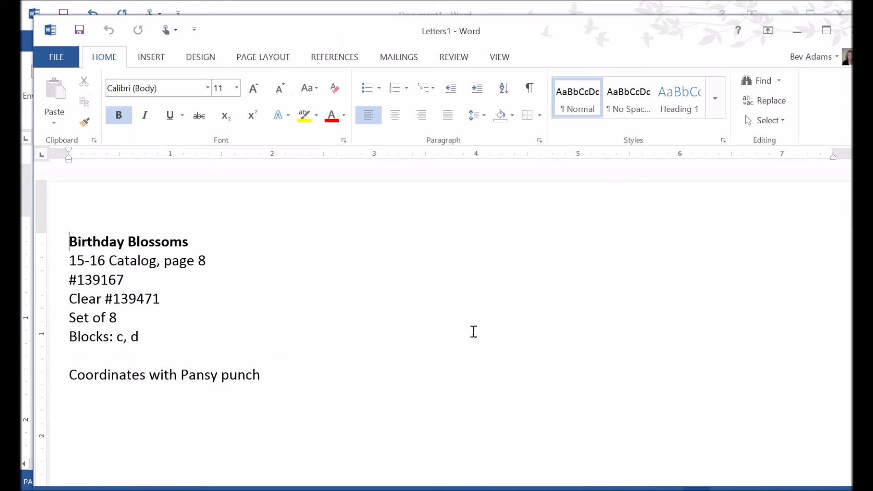
Look through the merged pages of the Letters1 document to check the labels and line spacing
scroll(476, 329, "down", 7)
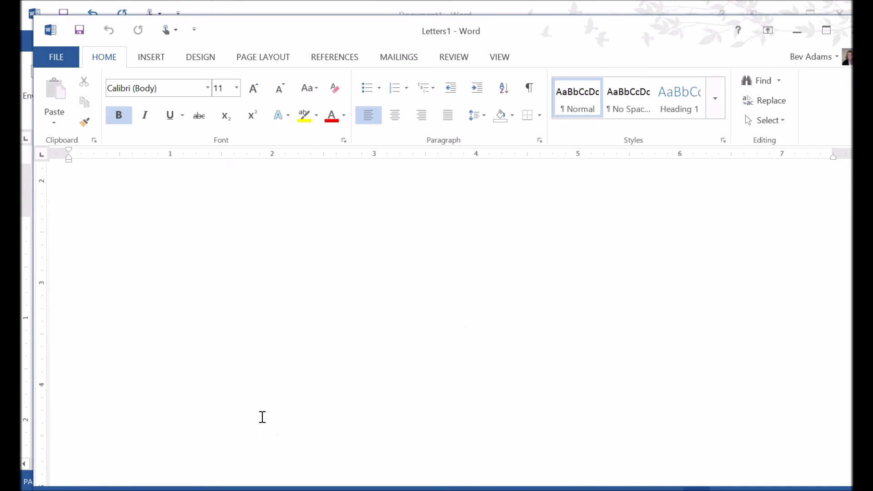
scroll(351, 334, "down", 10)
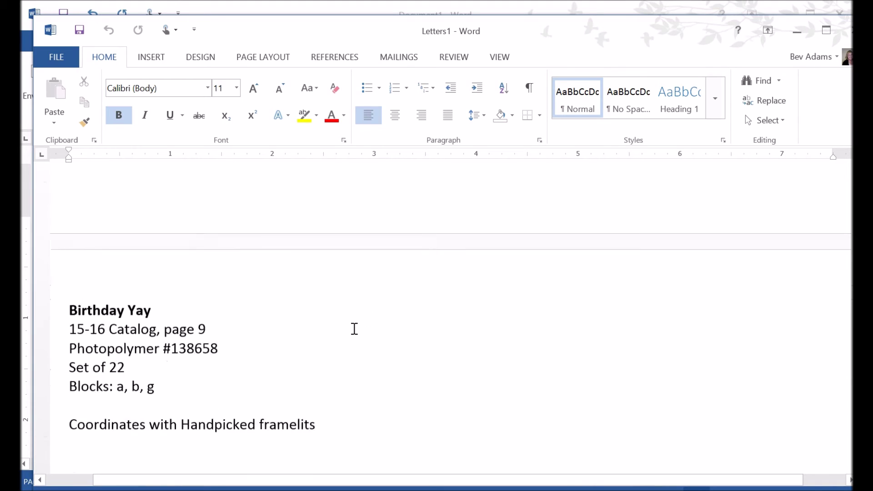
scroll(230, 296, "up", 2)
scroll(146, 306, "down", 5)
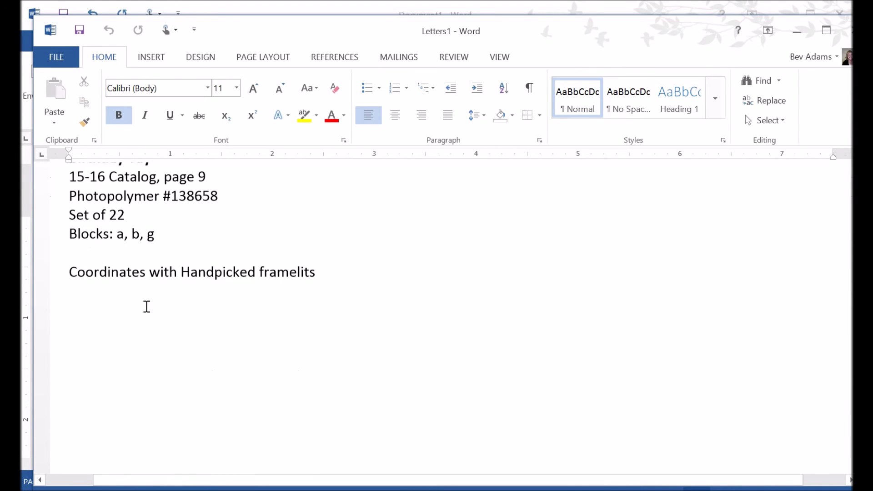
scroll(165, 322, "down", 4)
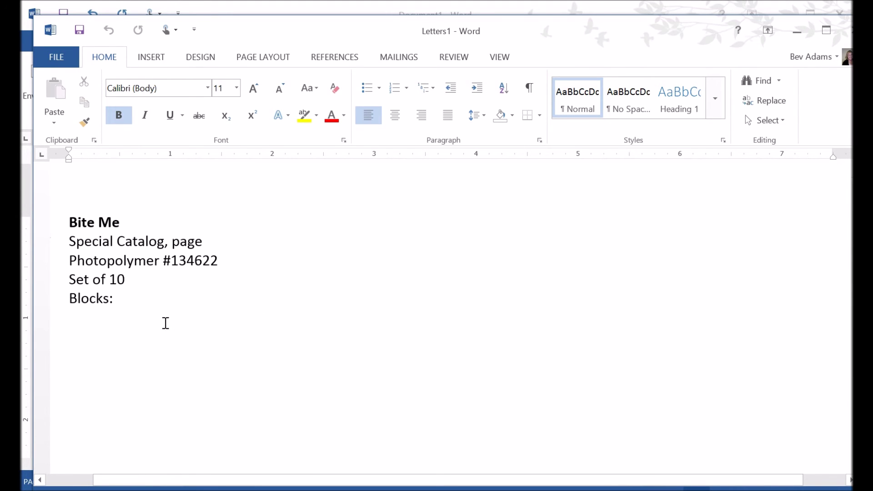
scroll(168, 321, "down", 4)
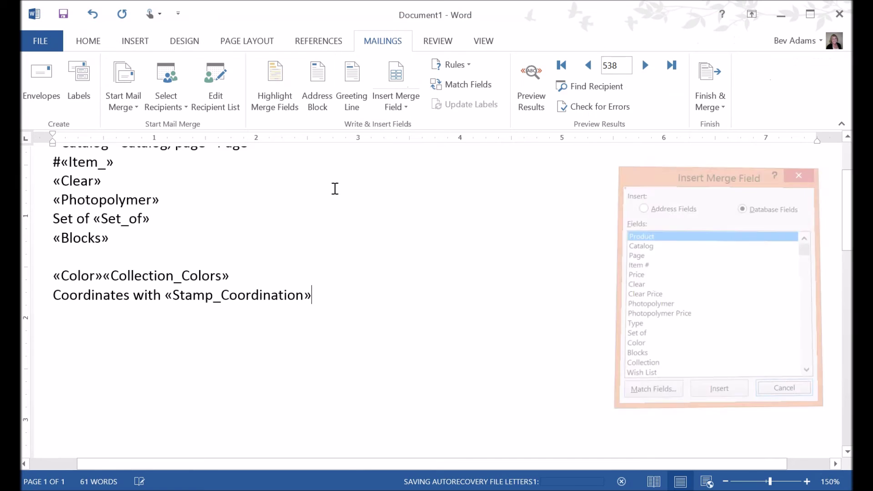
Insert a Next Record rule right after the Stamp_Coordination field and start a new line below it
left_click(461, 66)
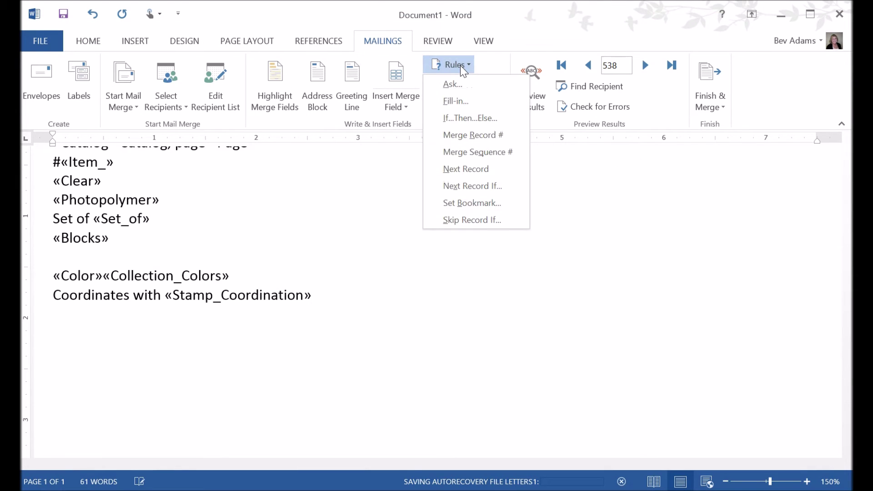
left_click(459, 170)
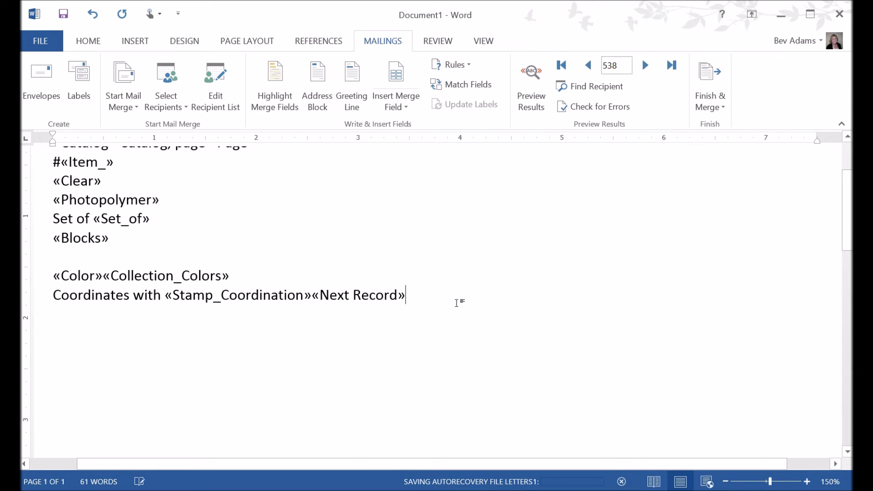
key("Return")
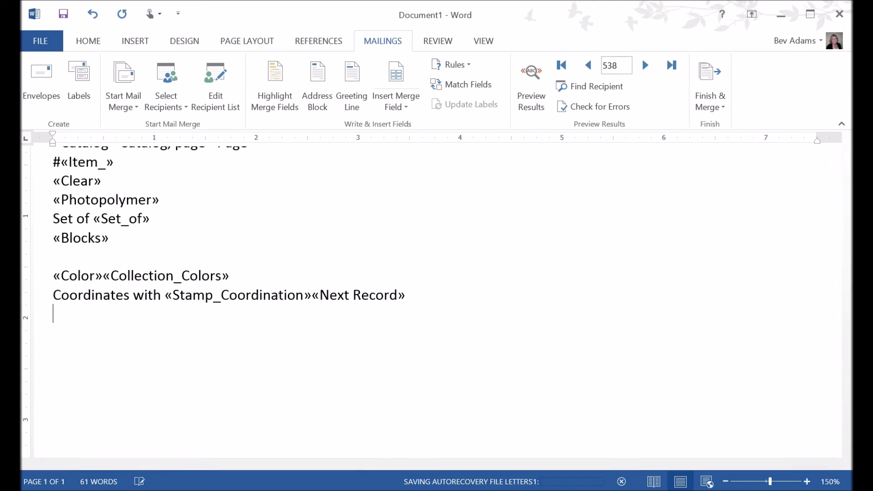
Copy the whole block of merge fields, from Product to Next Record, and paste it four times below the original
scroll(525, 325, "down", 7)
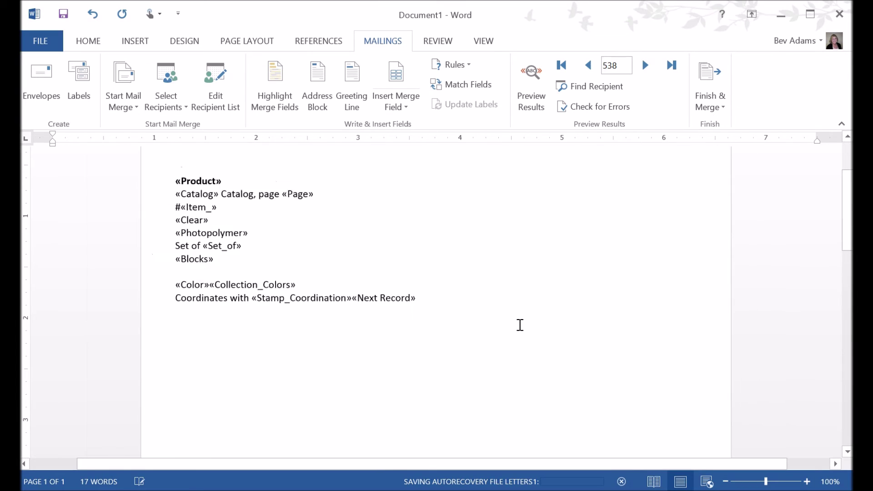
scroll(520, 325, "down", 1)
left_click_drag(253, 181, 432, 263)
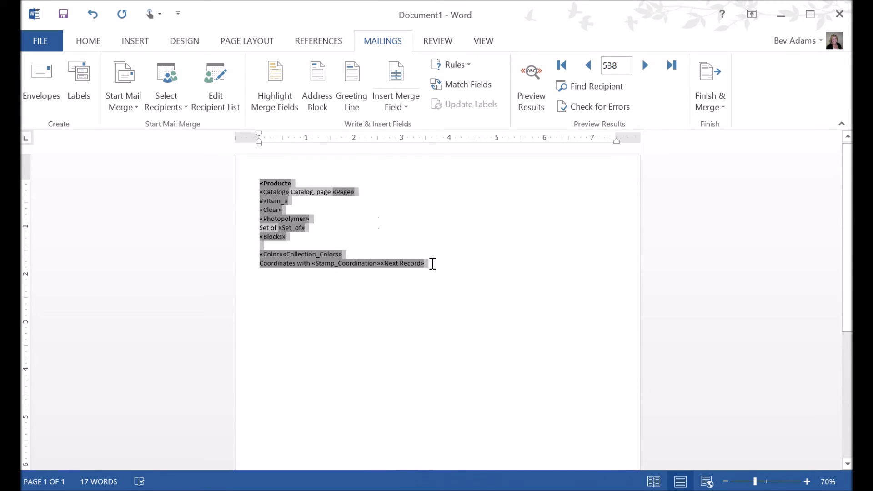
right_click(284, 207)
left_click(314, 233)
left_click(286, 283)
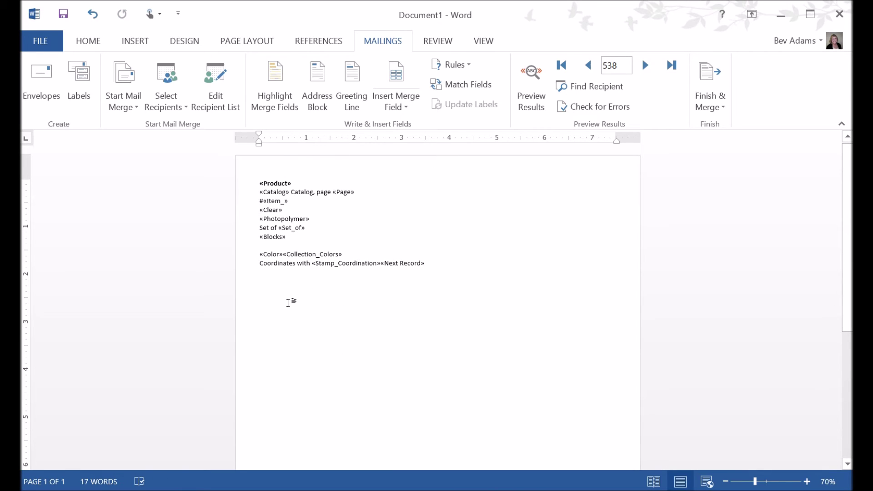
key("ctrl+v")
key("Return")
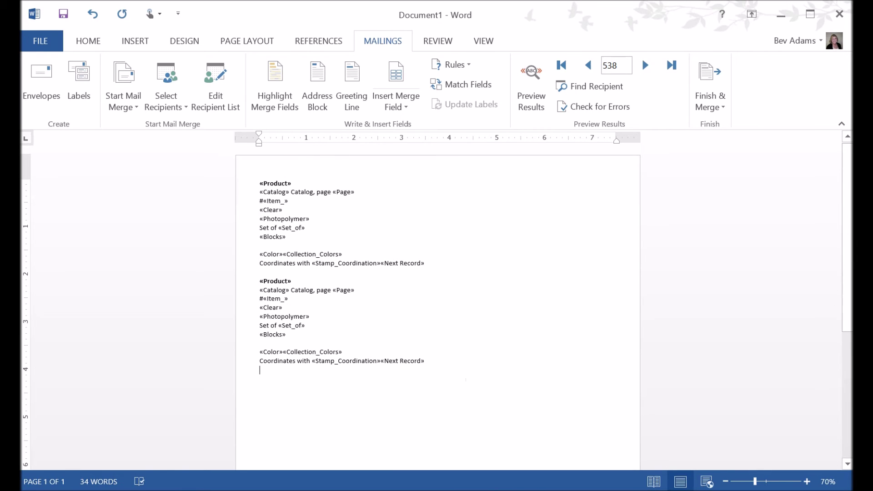
key("ctrl+v")
key("Return")
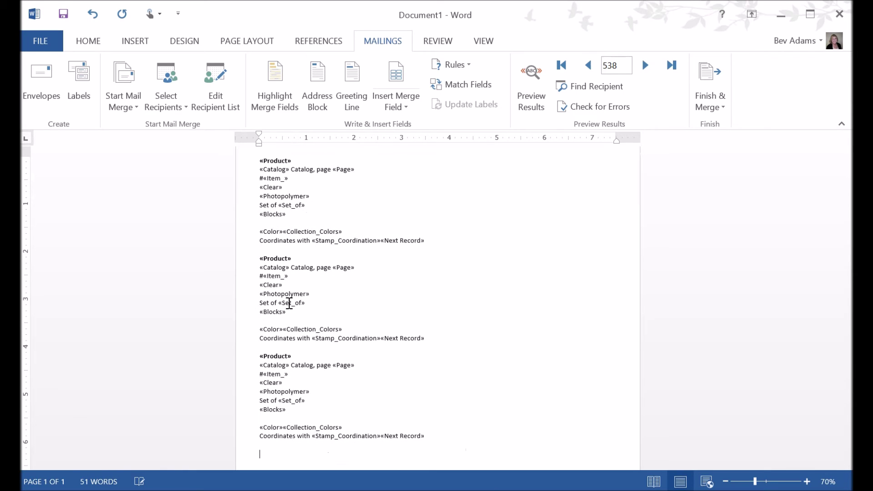
key("ctrl+v")
key("Return")
key("ctrl+v")
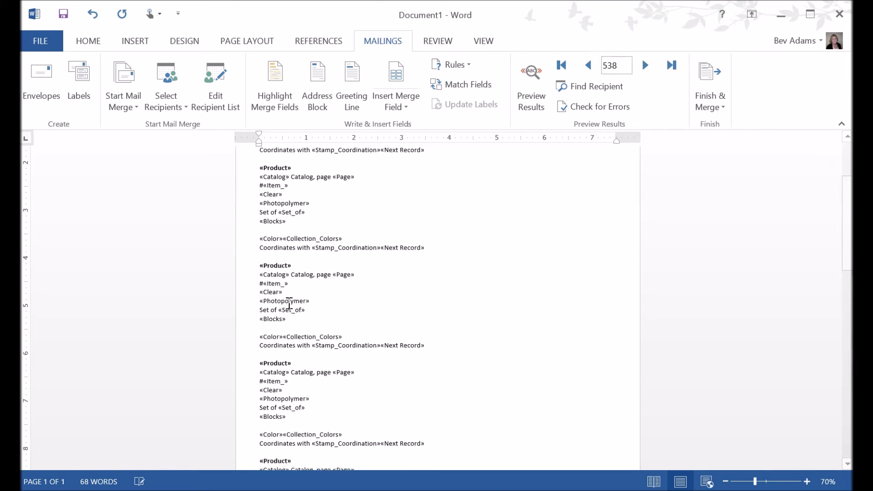
key("ctrl")
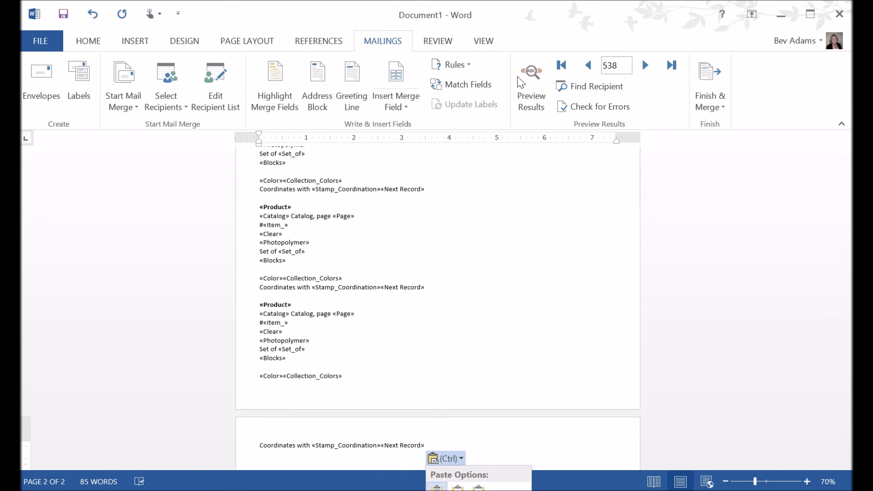
Preview the merge results across the repeated blocks, then return to the field view
left_click(533, 78)
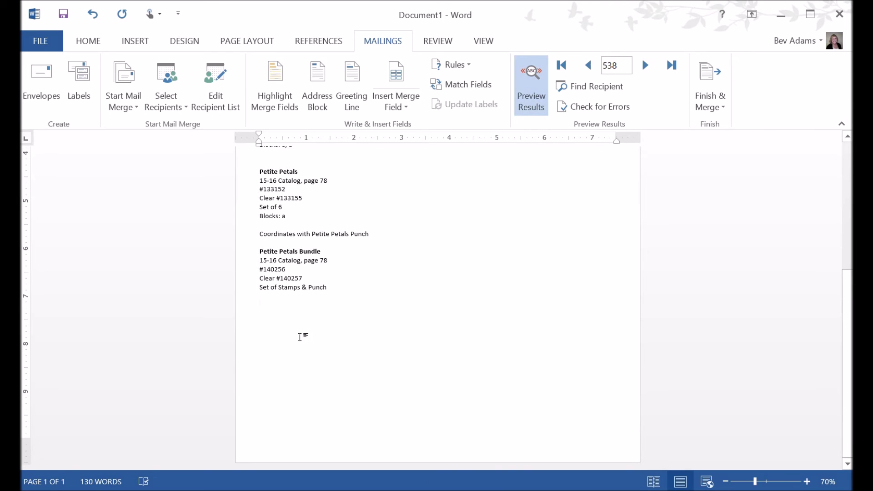
scroll(296, 345, "up", 1)
scroll(291, 355, "up", 1)
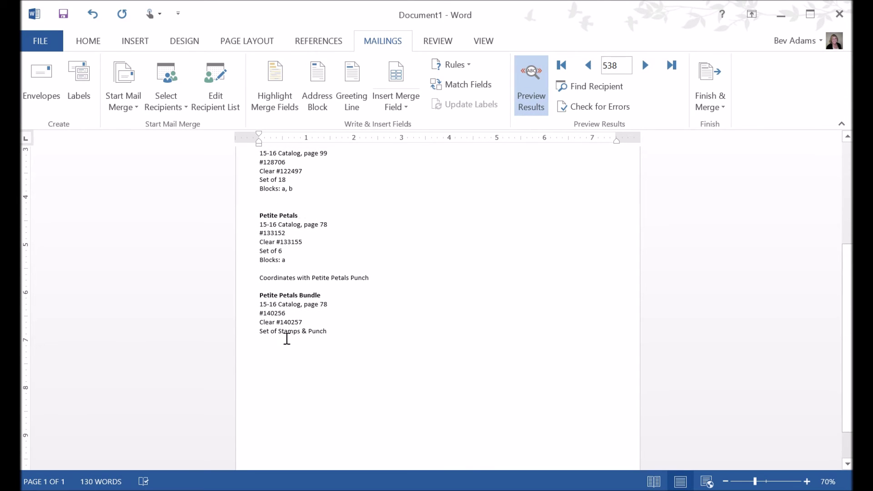
left_click(531, 75)
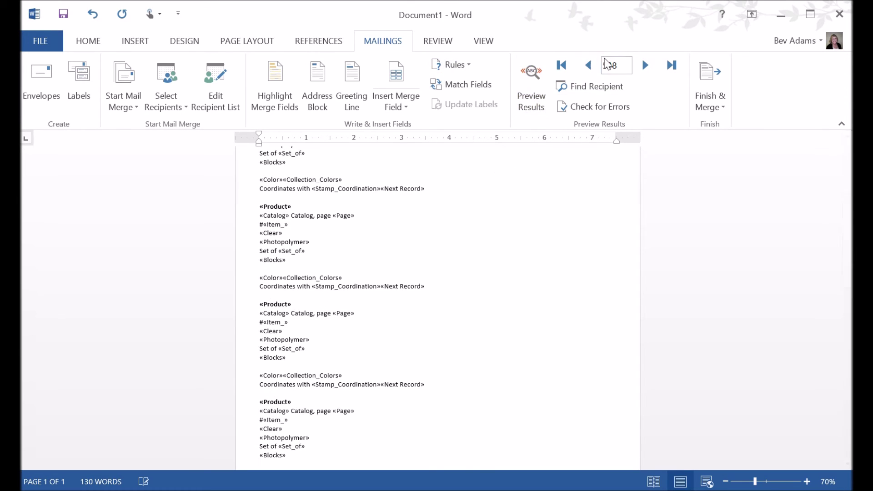
Delete the Next Record field at the end of the last block on the second page
scroll(341, 215, "up", 1)
scroll(341, 215, "down", 7)
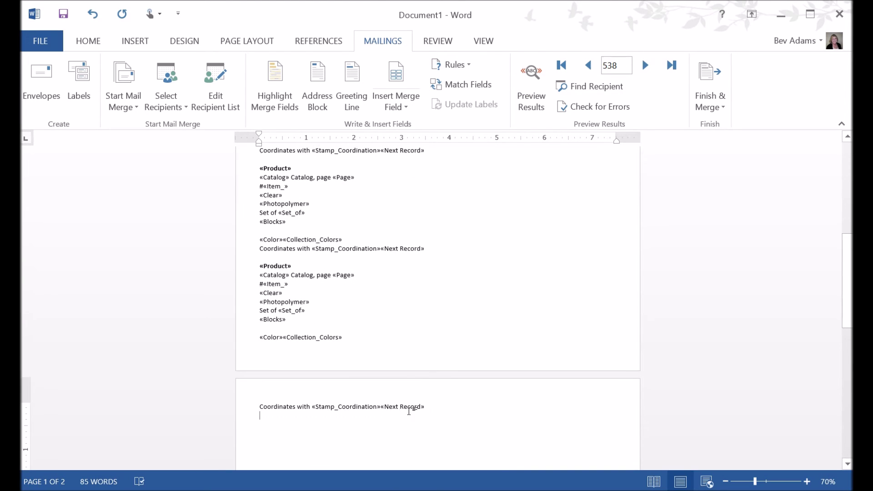
left_click(416, 406)
double_click(380, 409)
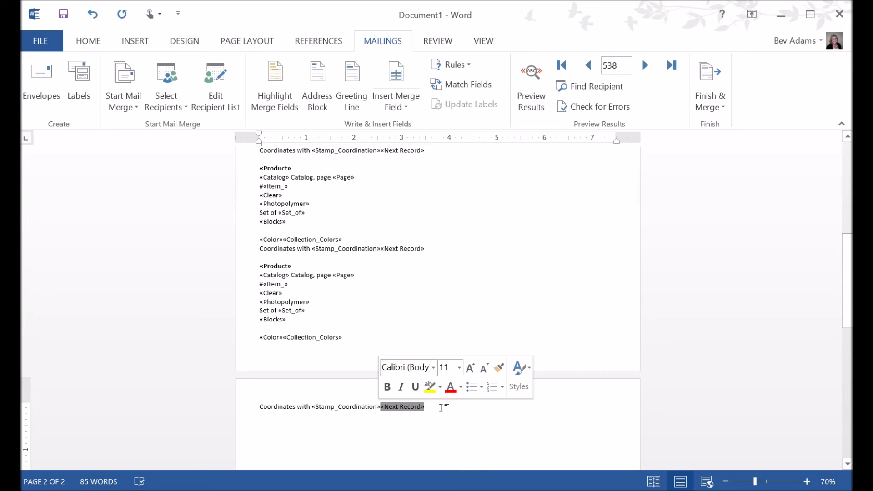
key("Delete")
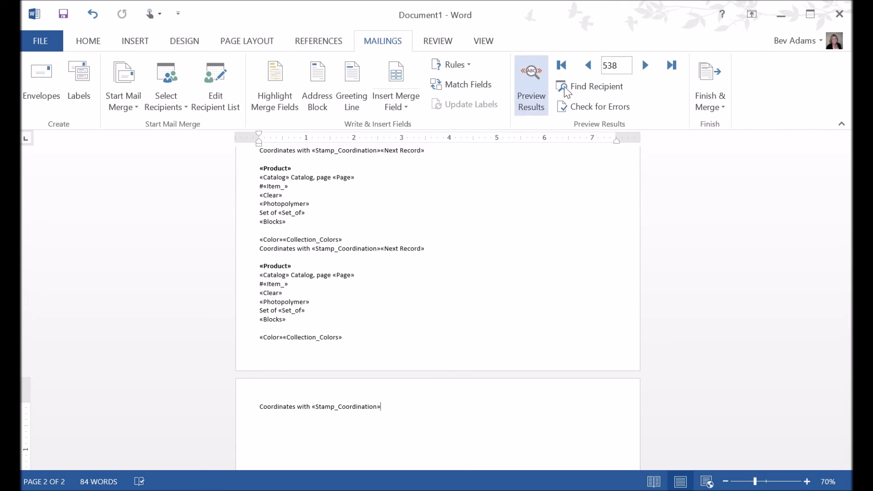
Merge records 100 to 150 into a new document for individual editing
left_click(705, 78)
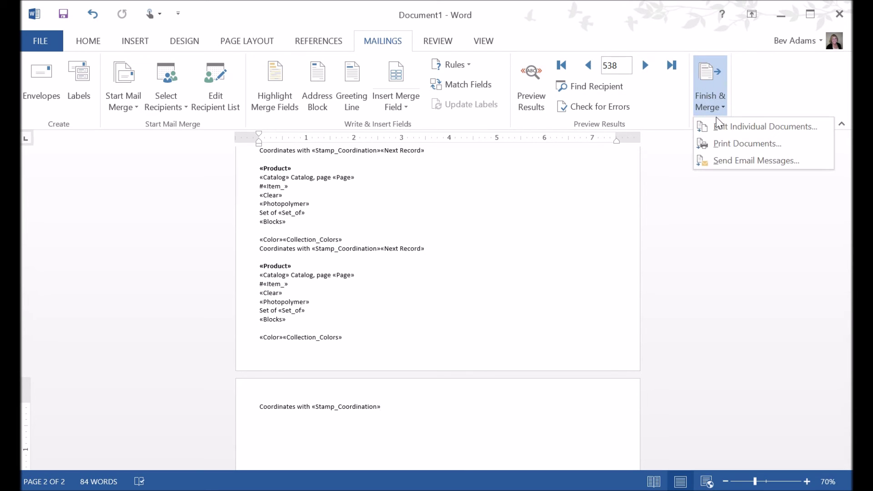
left_click(731, 127)
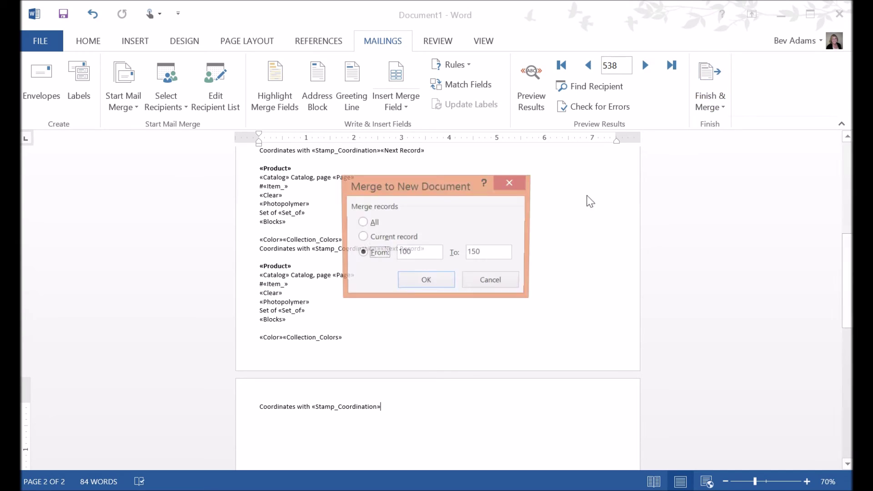
left_click(425, 281)
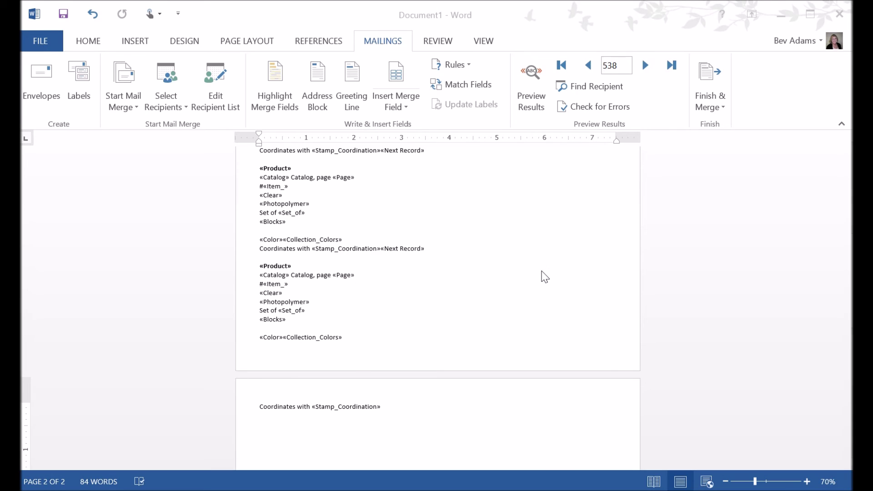
Look through the merged pages of the Letters2 document and close it
scroll(303, 218, "down", 4)
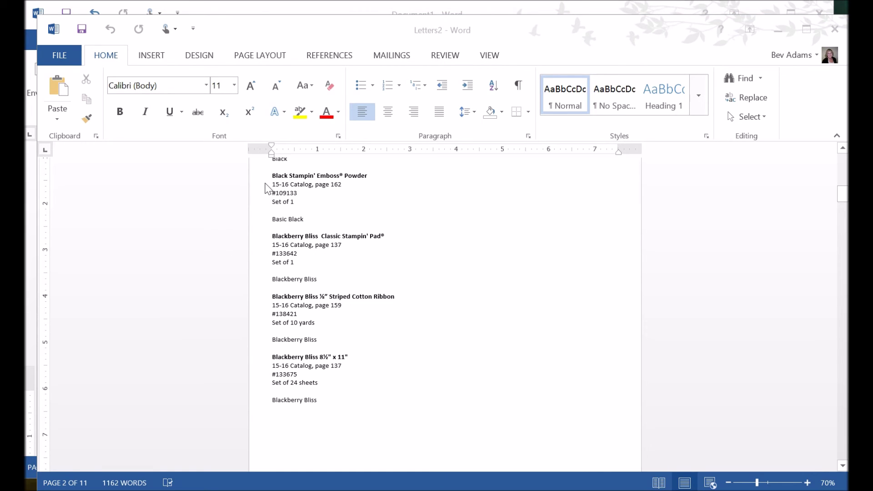
left_click(836, 30)
left_click(419, 309)
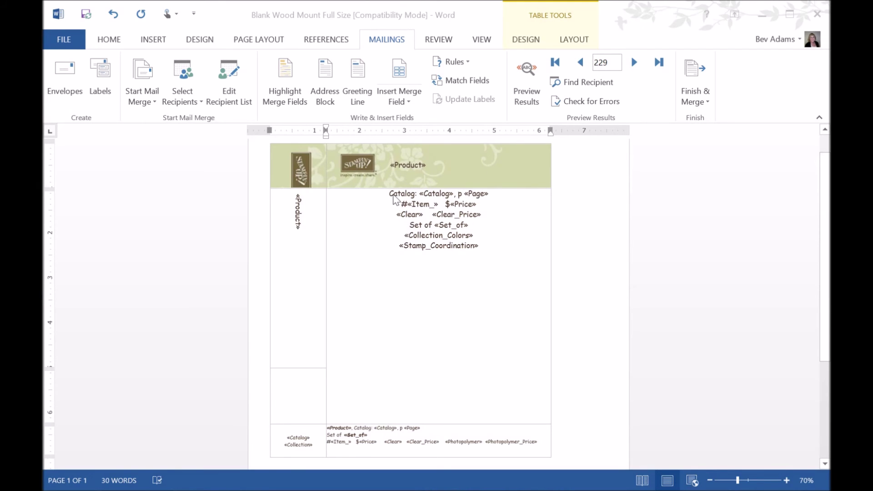
In the Blank Wood Mount Full Size document, delete the dollar sign with Price and the Clear_Price field from the centered product details
type("9")
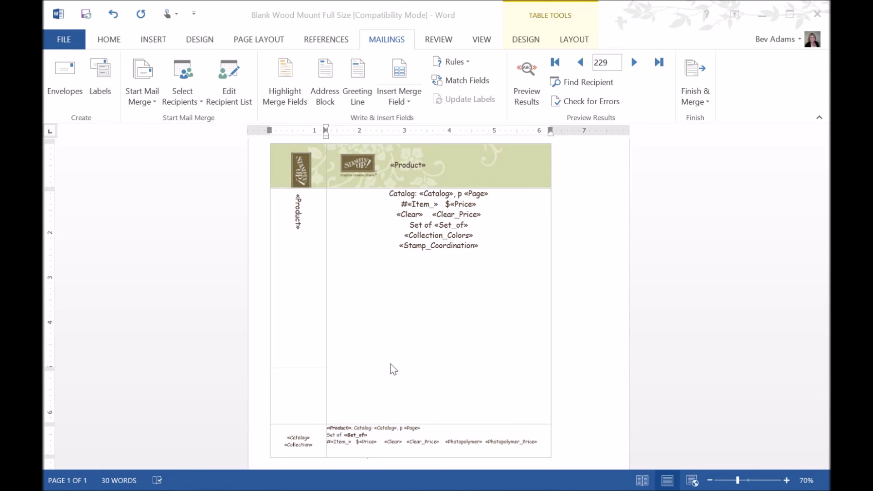
left_click(484, 203)
left_click_drag(479, 205, 446, 205)
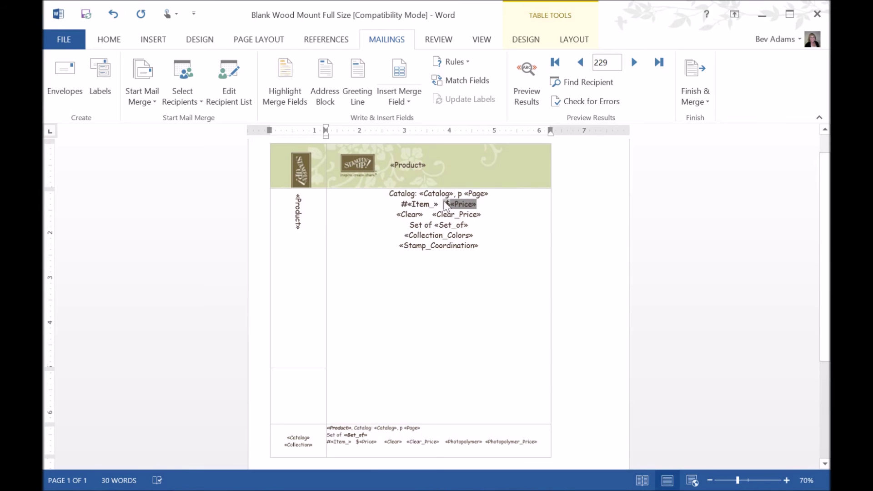
key("Delete")
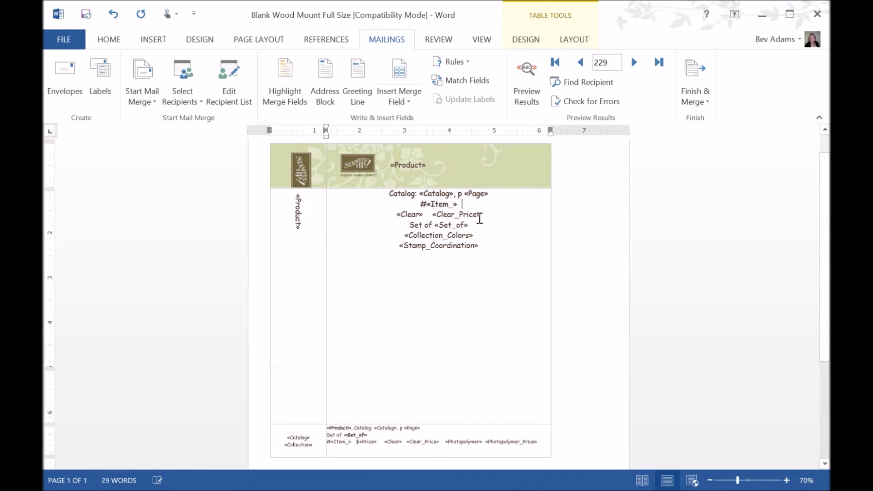
left_click_drag(484, 217, 435, 218)
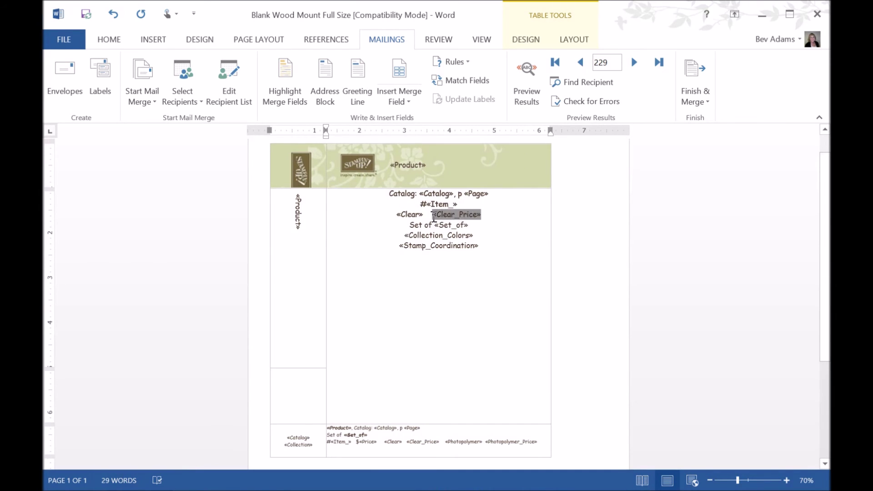
key("Delete")
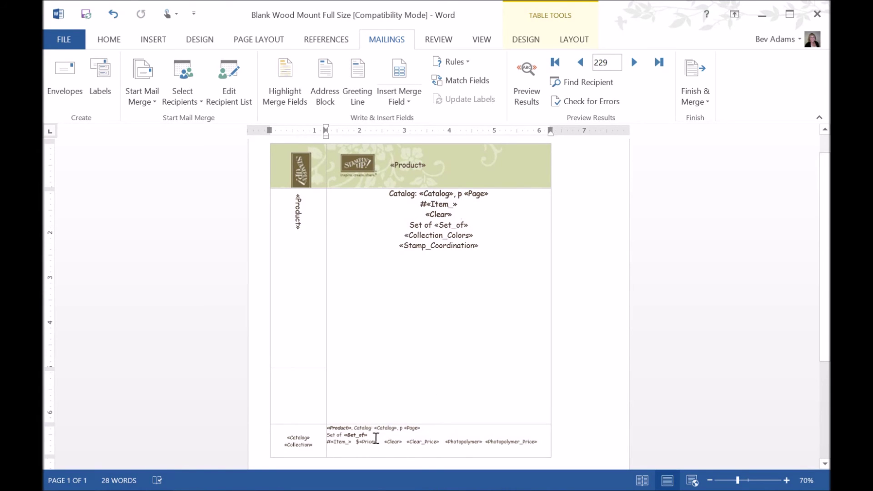
Remove the Price, Clear_Price and Photopolymer_Price fields from the item line in the label's bottom cell
left_click_drag(360, 441, 378, 444)
left_click(356, 445)
key("Delete")
key("Delete")
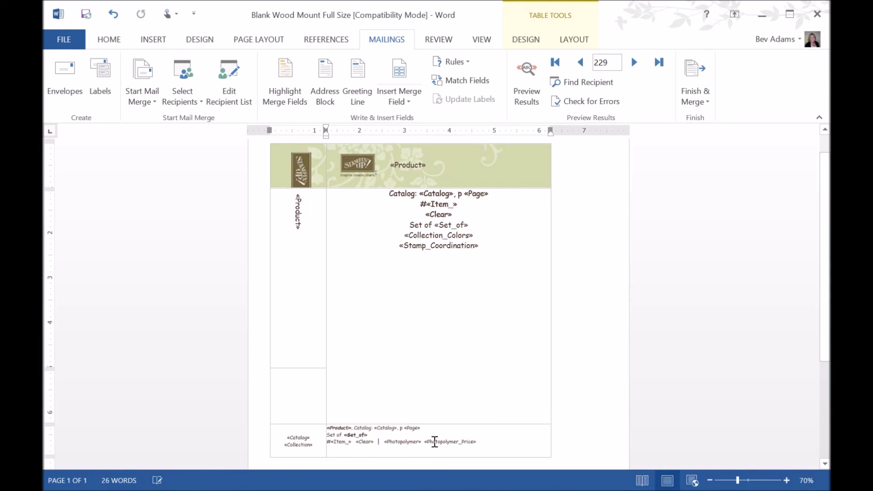
left_click_drag(473, 442, 426, 442)
key("Delete")
scroll(489, 245, "down", 1)
scroll(489, 245, "up", 2)
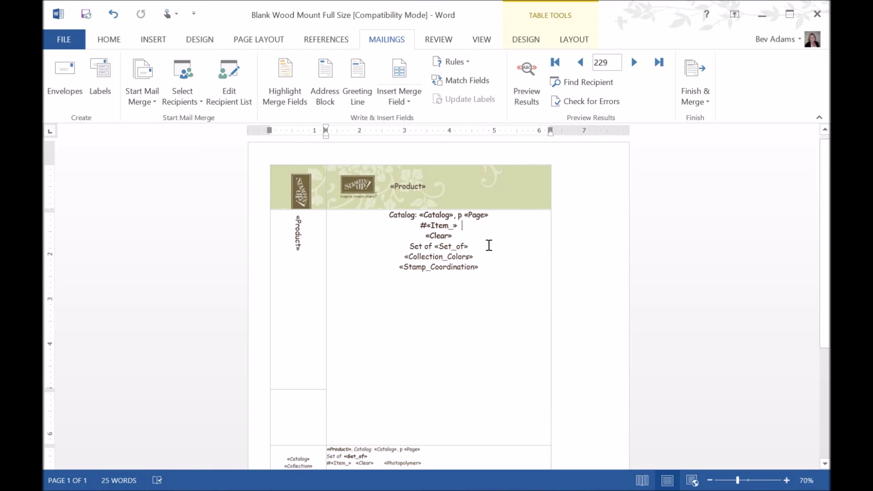
Preview the merge results and step forward to record 232 to check the label layout and item number
left_click(534, 67)
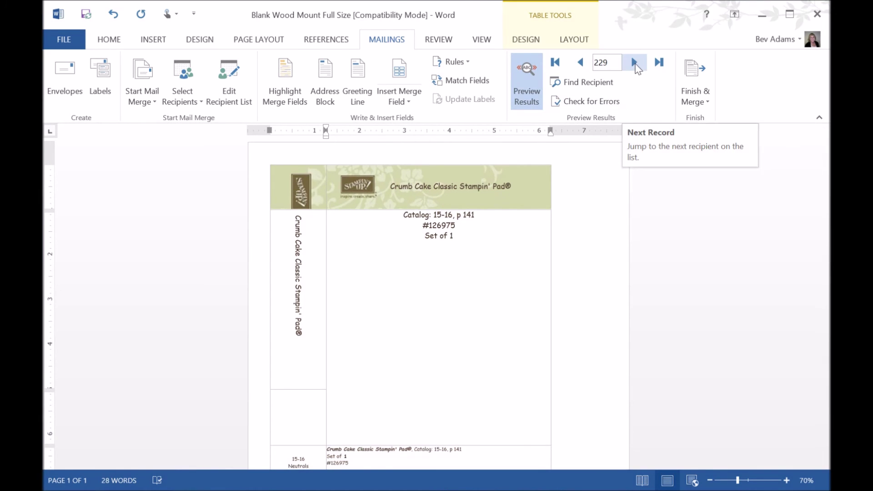
left_click(635, 63)
left_click(636, 66)
left_click(636, 67)
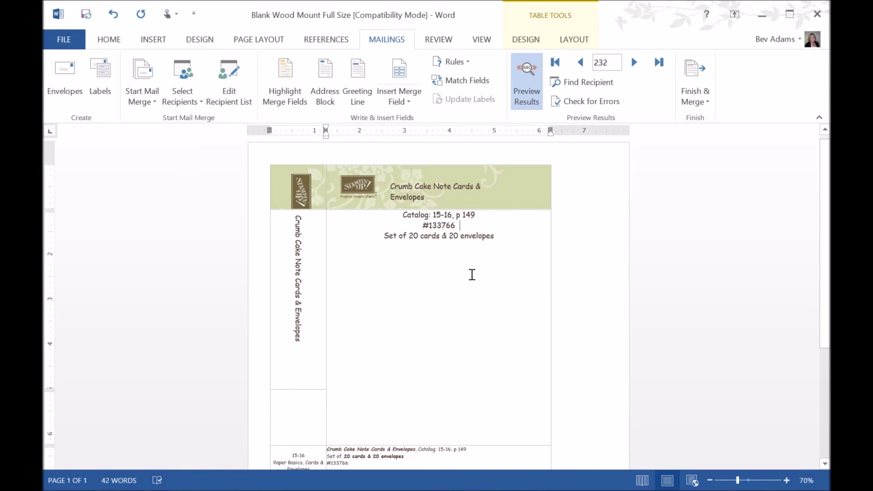
left_click_drag(457, 228, 429, 226)
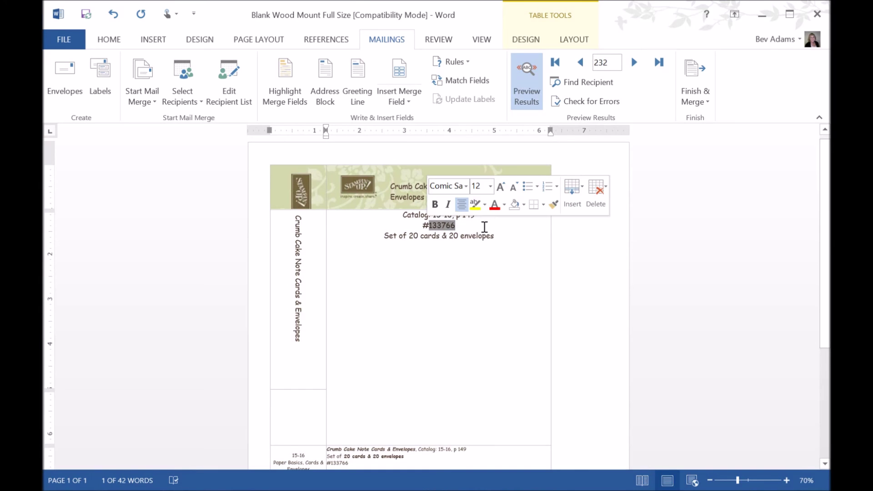
left_click(485, 227)
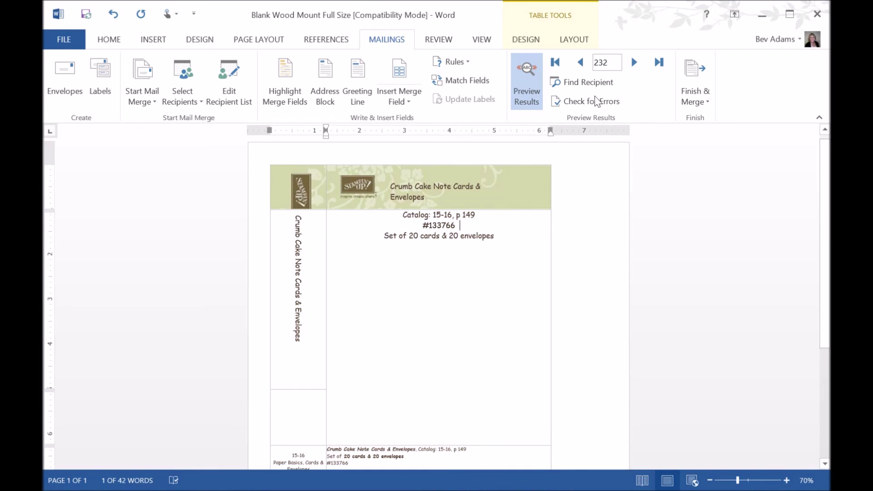
Merge only the current record into a new document for individual editing and maximize its window
left_click(695, 92)
left_click(714, 123)
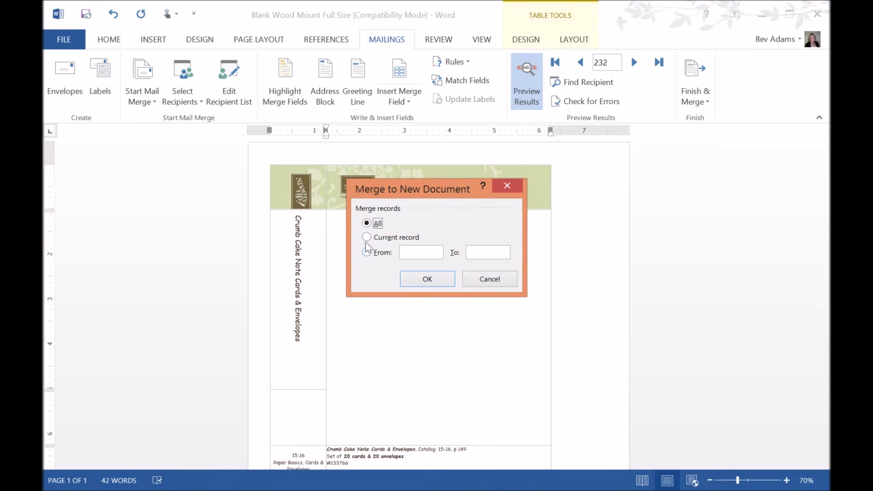
left_click(367, 237)
left_click(428, 279)
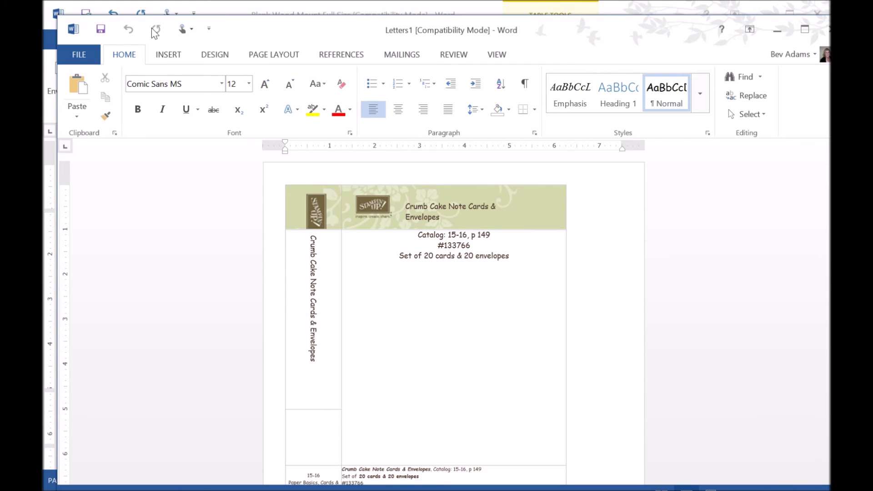
double_click(224, 29)
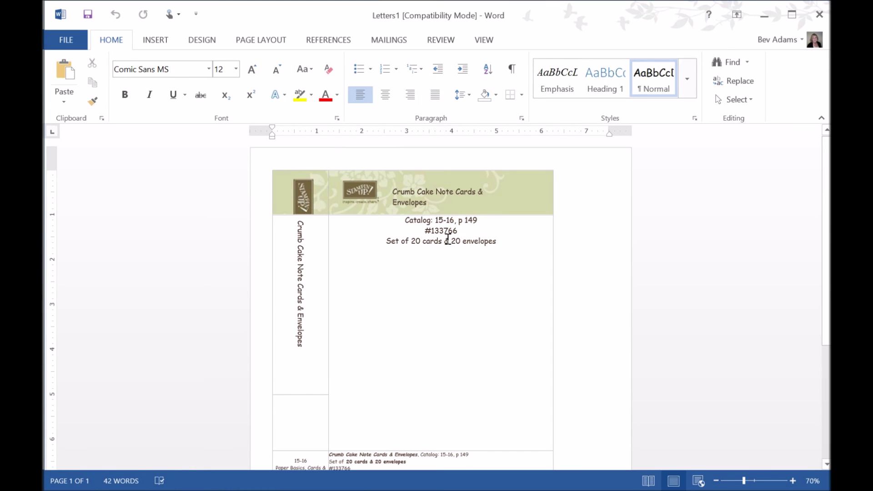
Copy the item number shown below the catalog line in the merged label
left_click_drag(463, 230, 431, 235)
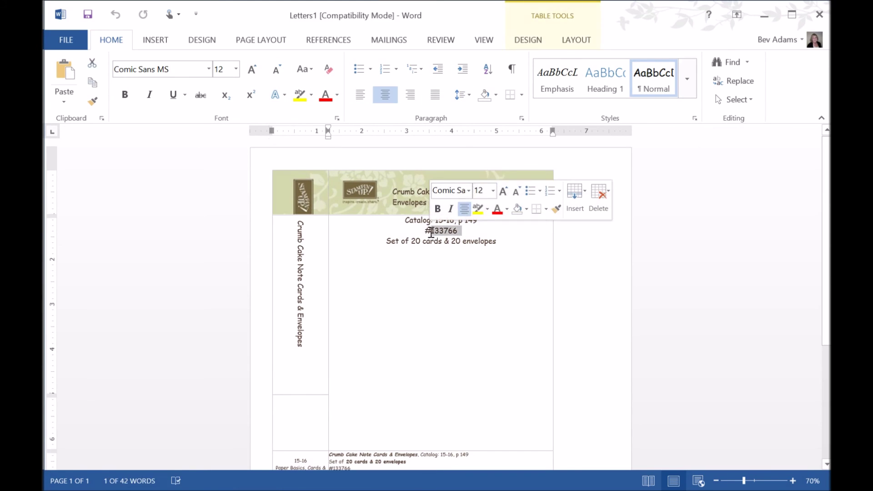
right_click(435, 235)
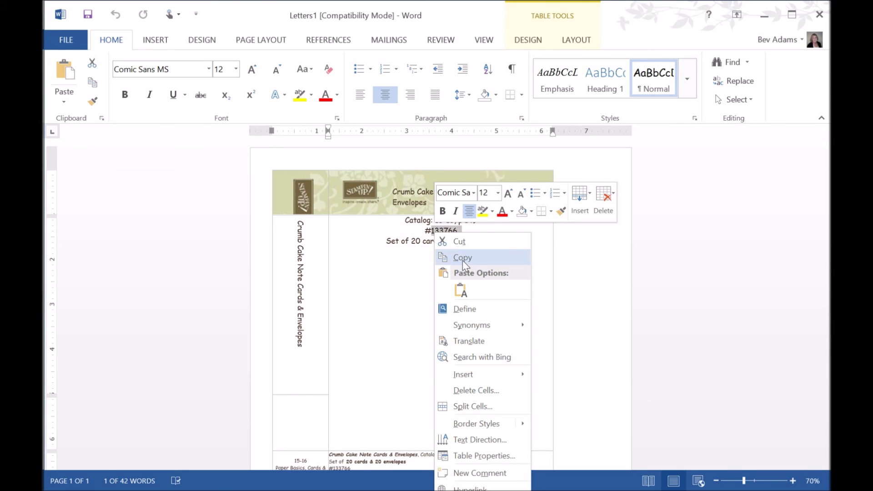
left_click(463, 256)
Switch to the browser, enlarge the Crumb Cake Note Cards & Envelopes product photo and copy the image
left_click(123, 490)
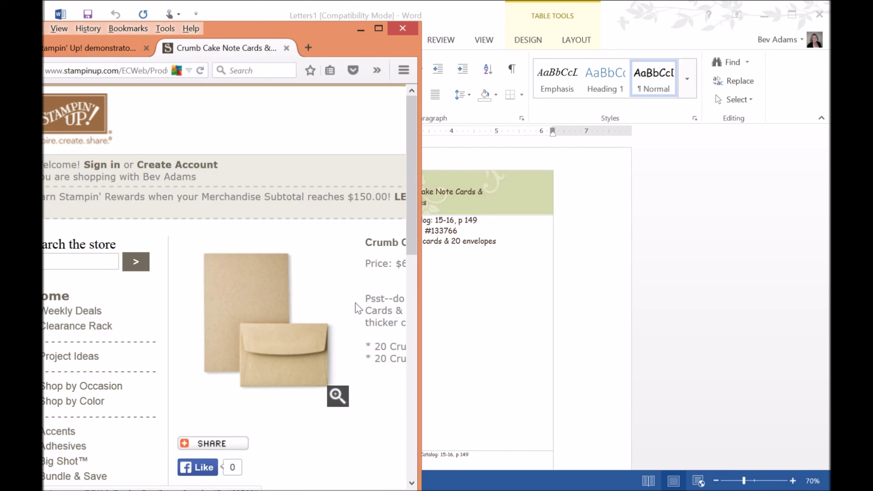
left_click(254, 299)
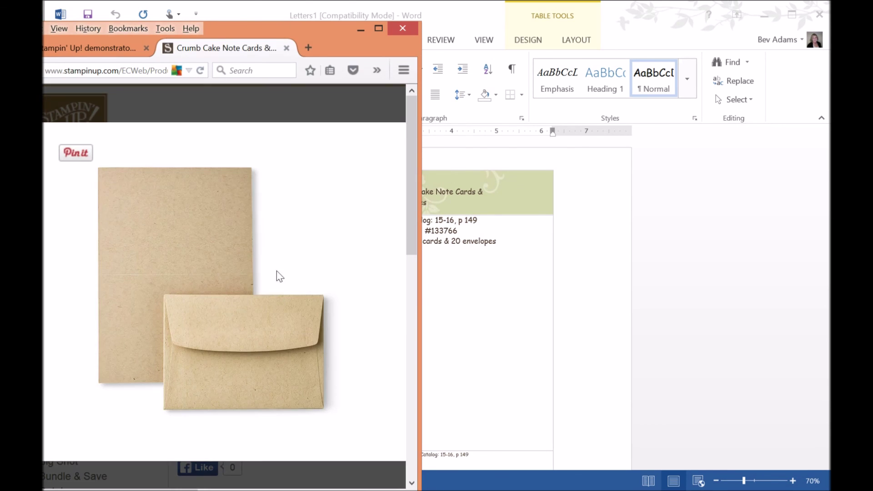
right_click(234, 269)
left_click(264, 292)
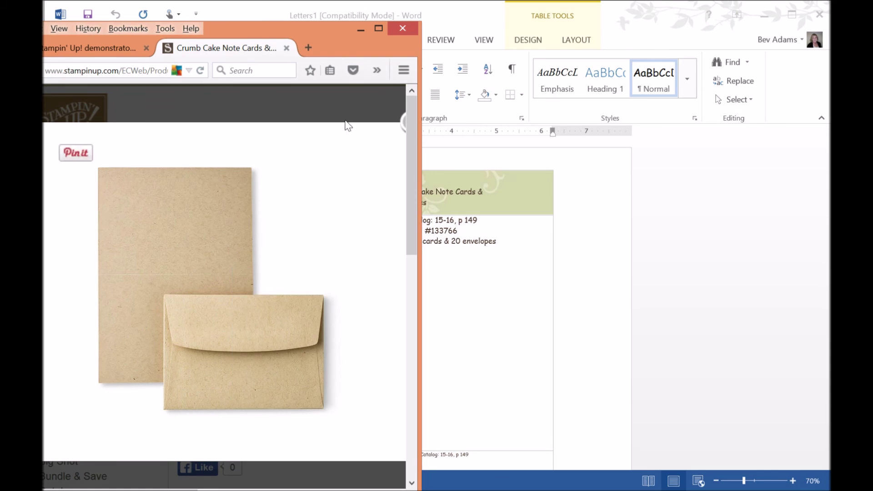
Return to the Letters1 document in Word and paste the product photo below the set description in the main cell
left_click(361, 28)
left_click(444, 256)
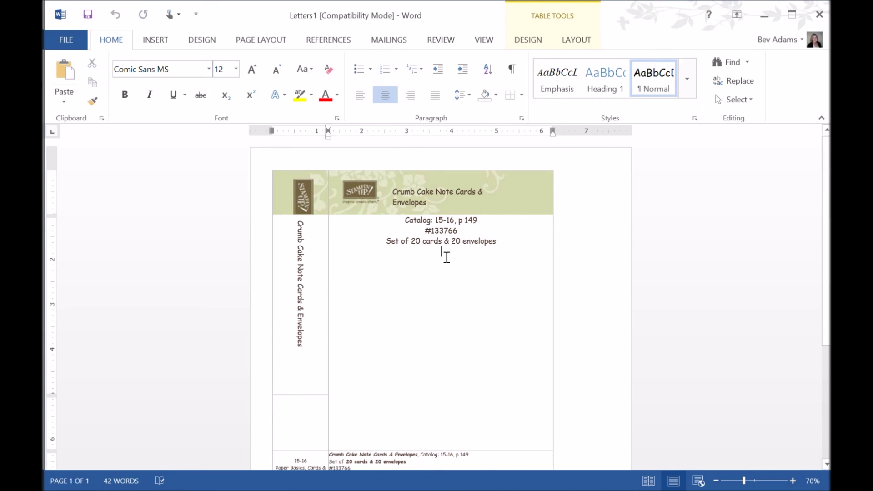
right_click(445, 256)
left_click(492, 315)
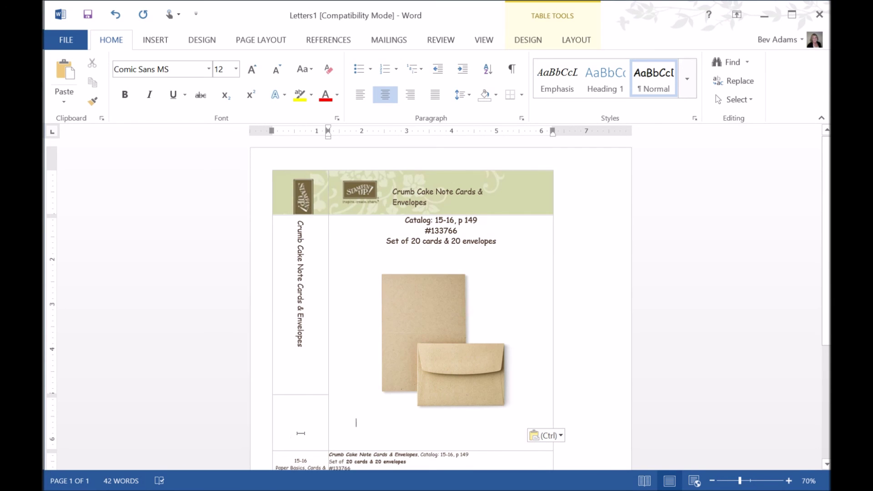
Paste the product photo into the empty spine cell above the 15-16 category text and shrink it to fit the cell
left_click(298, 423)
scroll(295, 401, "down", 1)
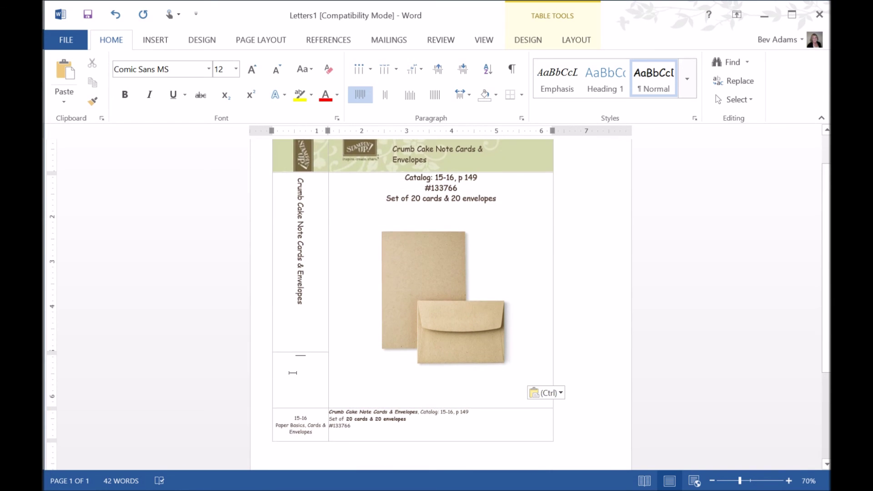
right_click(304, 363)
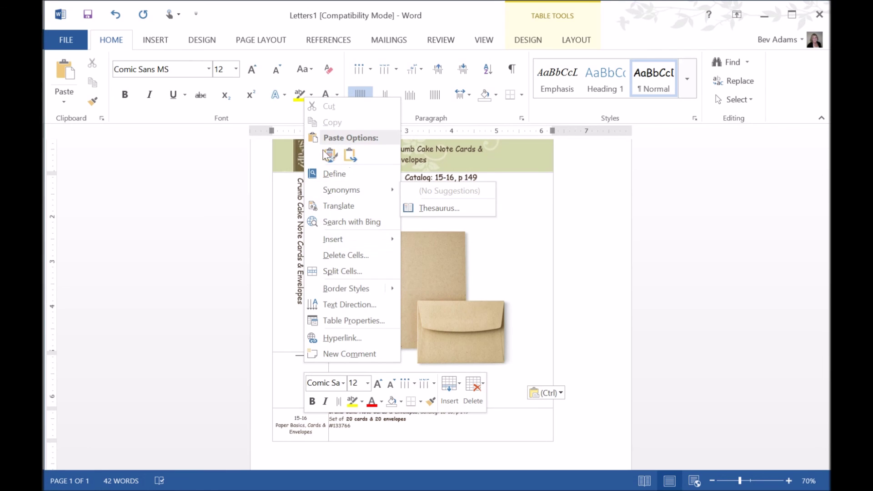
left_click(331, 155)
left_click(314, 311)
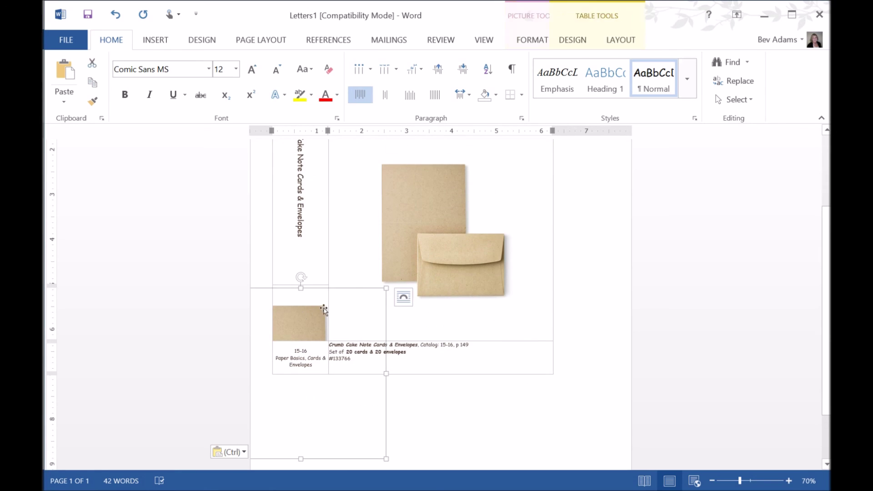
left_click_drag(385, 290, 247, 403)
left_click(378, 312)
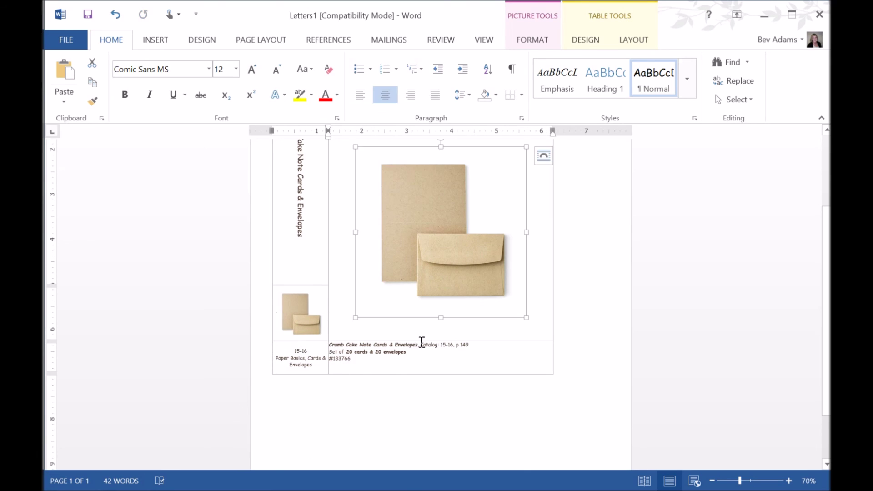
Print the finished label with CutePDF Writer as the printer
scroll(318, 264, "up", 4)
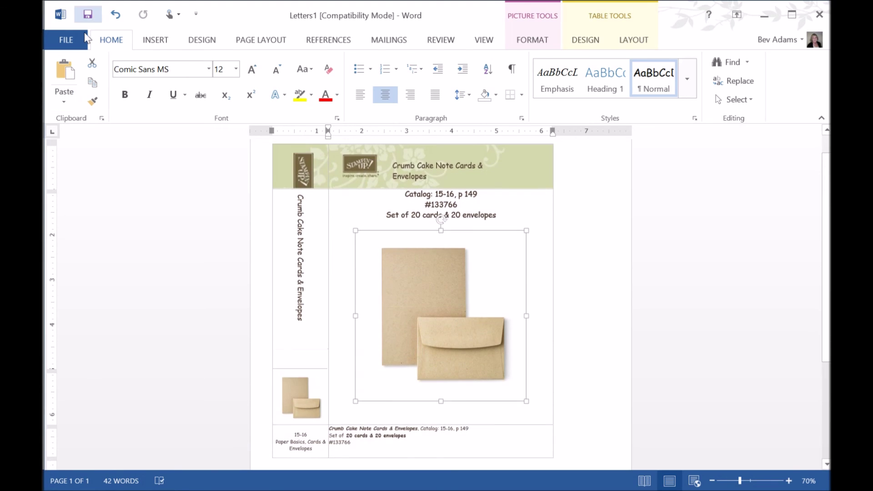
left_click(69, 39)
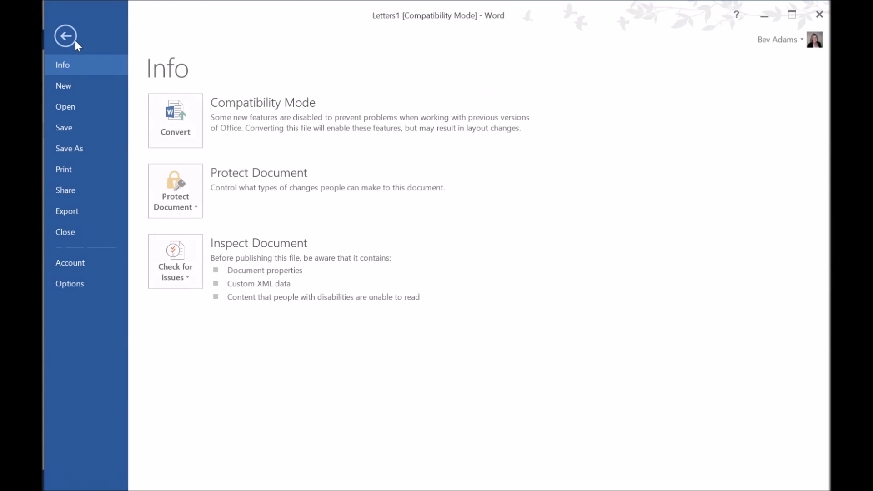
left_click(67, 172)
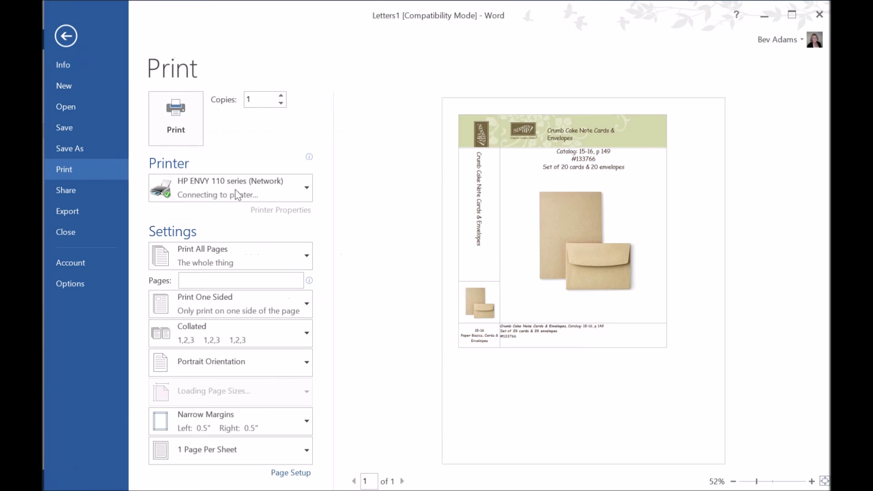
left_click(296, 198)
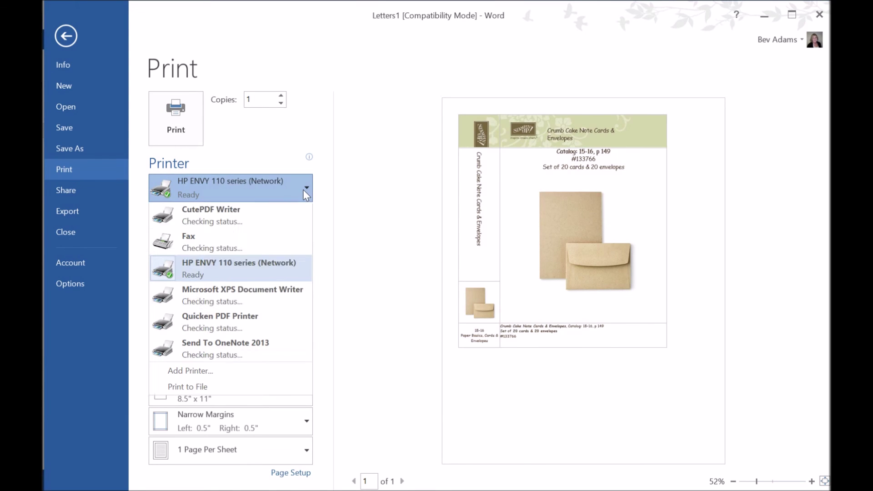
left_click(209, 217)
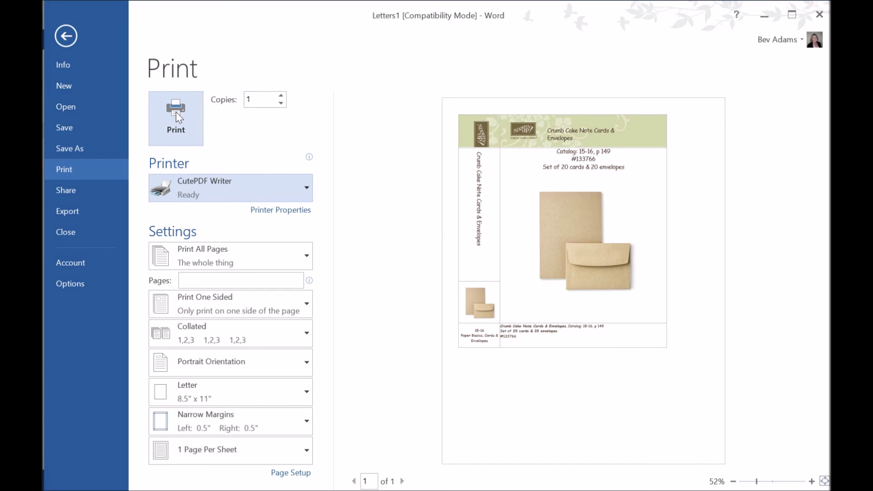
left_click(176, 114)
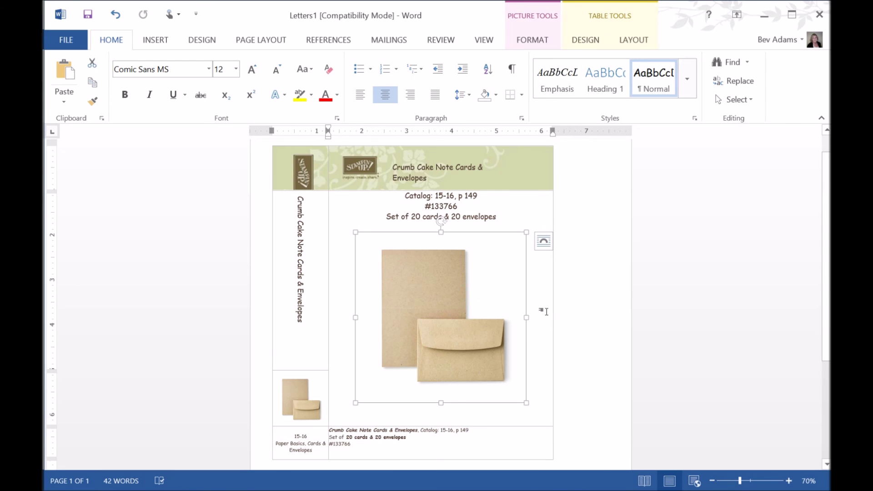
Save the PDF as "Crumb Cake Wood Mount Insert" in the New Catalog files folder
left_click(543, 310)
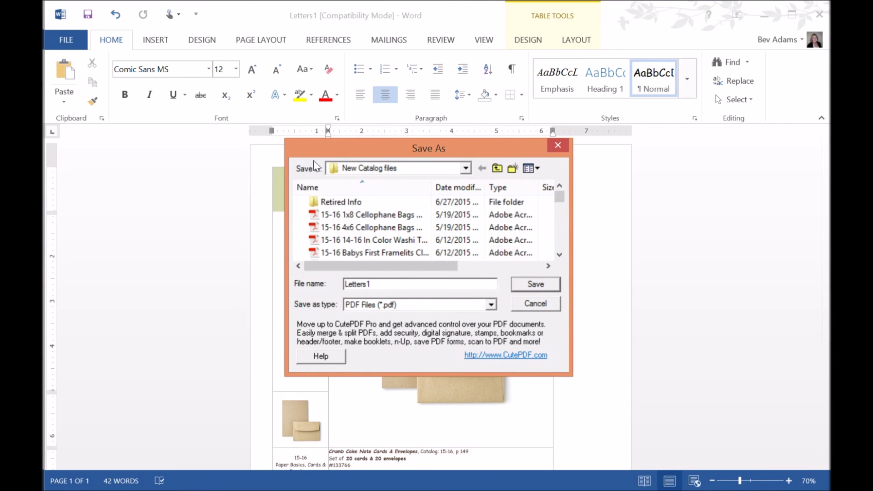
left_click_drag(375, 285, 328, 277)
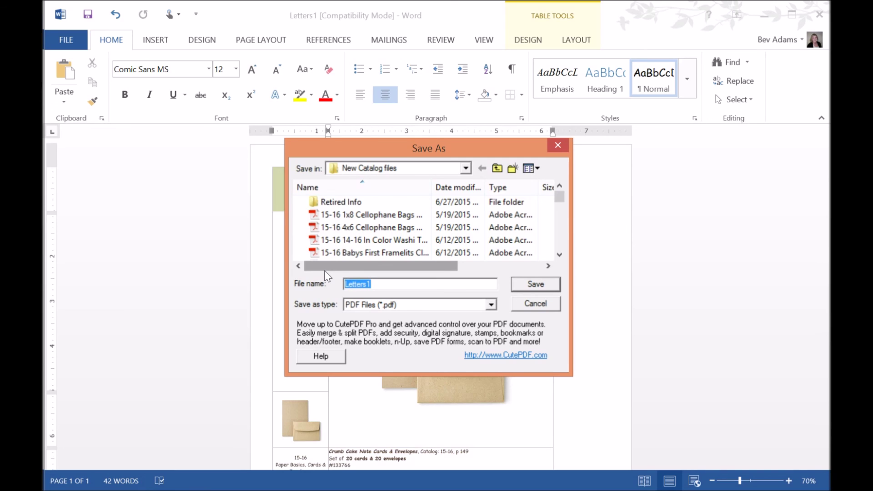
type("Crumb Cake Wood Mount Insert")
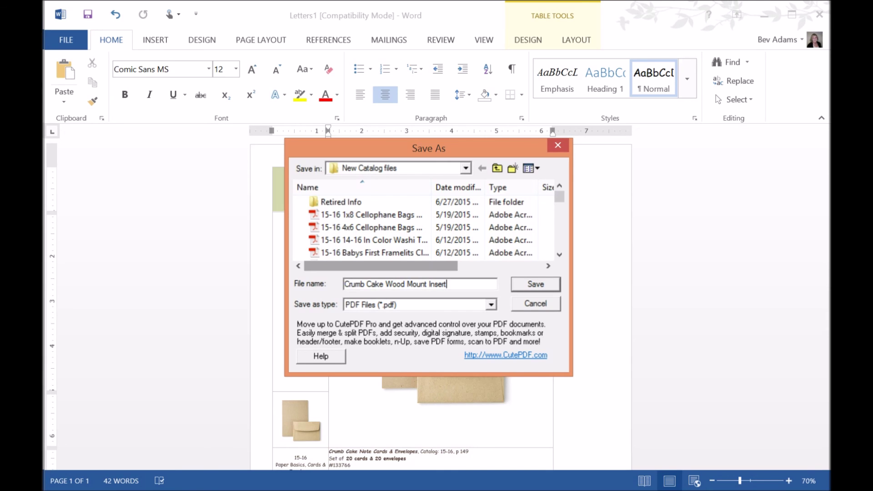
left_click(533, 285)
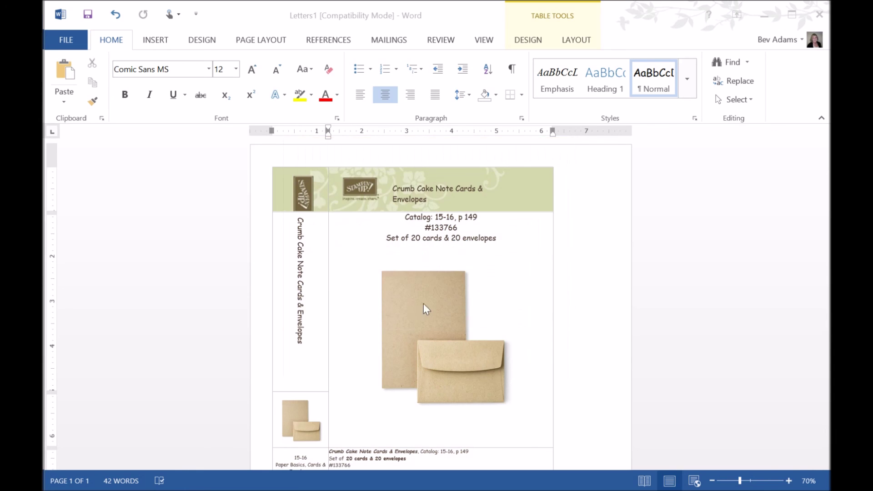